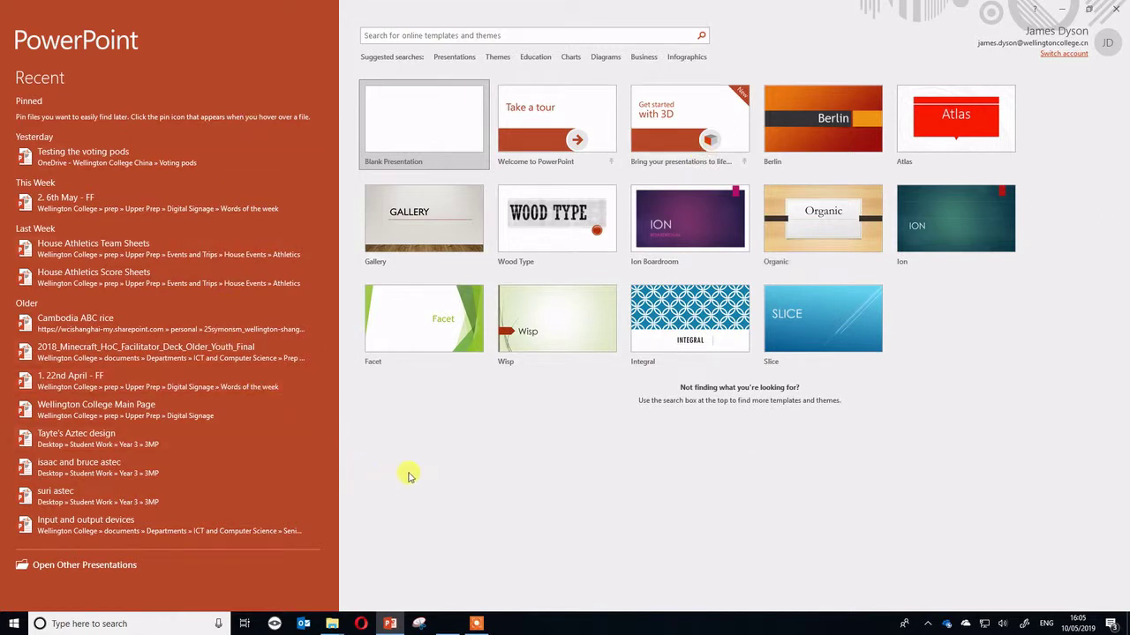
Create a new blank presentation from the PowerPoint start screen.
left_click(403, 125)
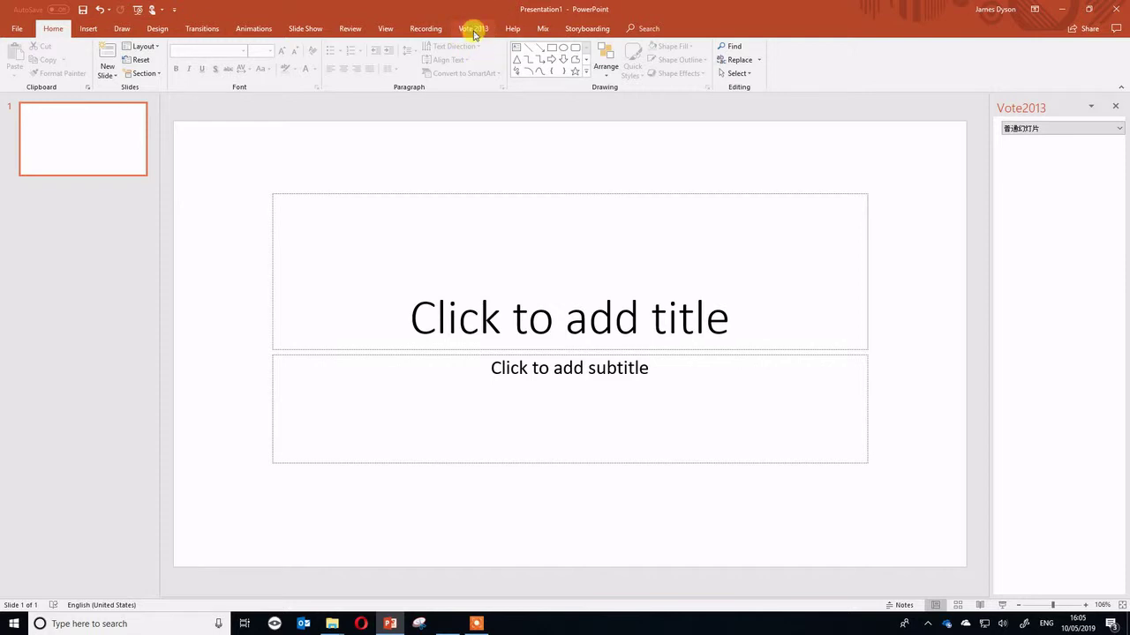
Change the Vote2013 add-in's system language from Chinese to English in its settings.
left_click(474, 29)
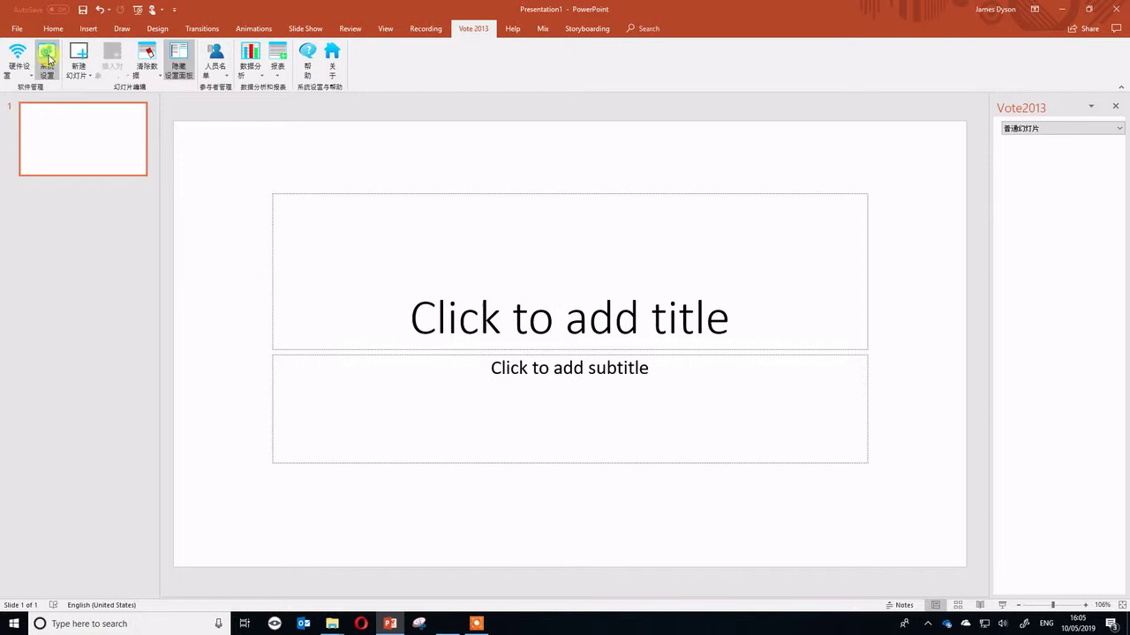
left_click(48, 58)
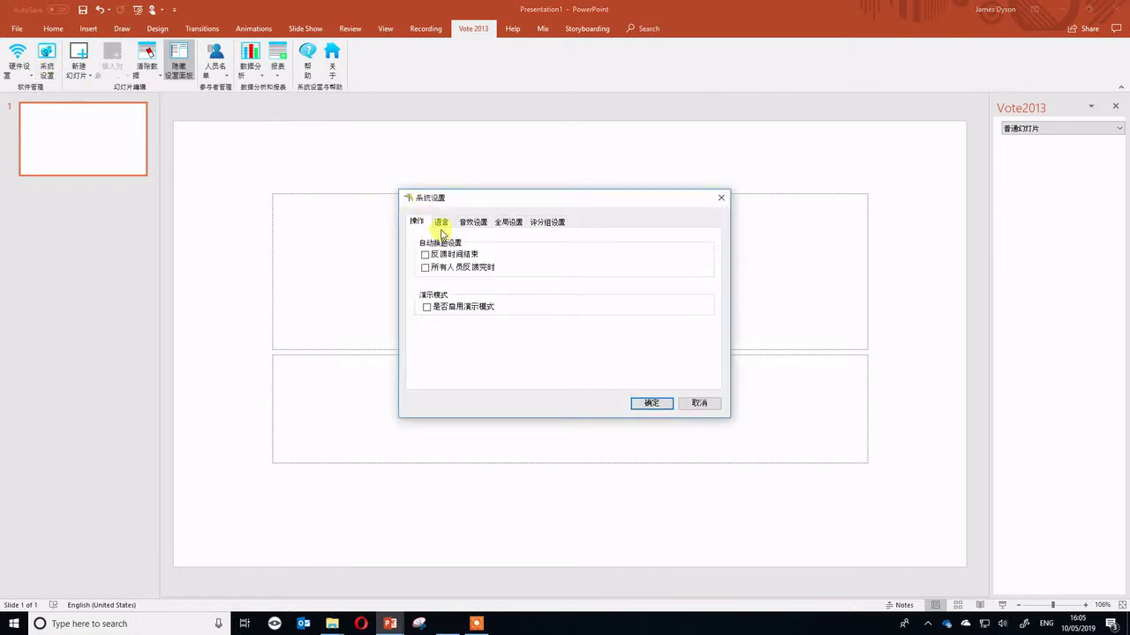
left_click(442, 222)
left_click(476, 275)
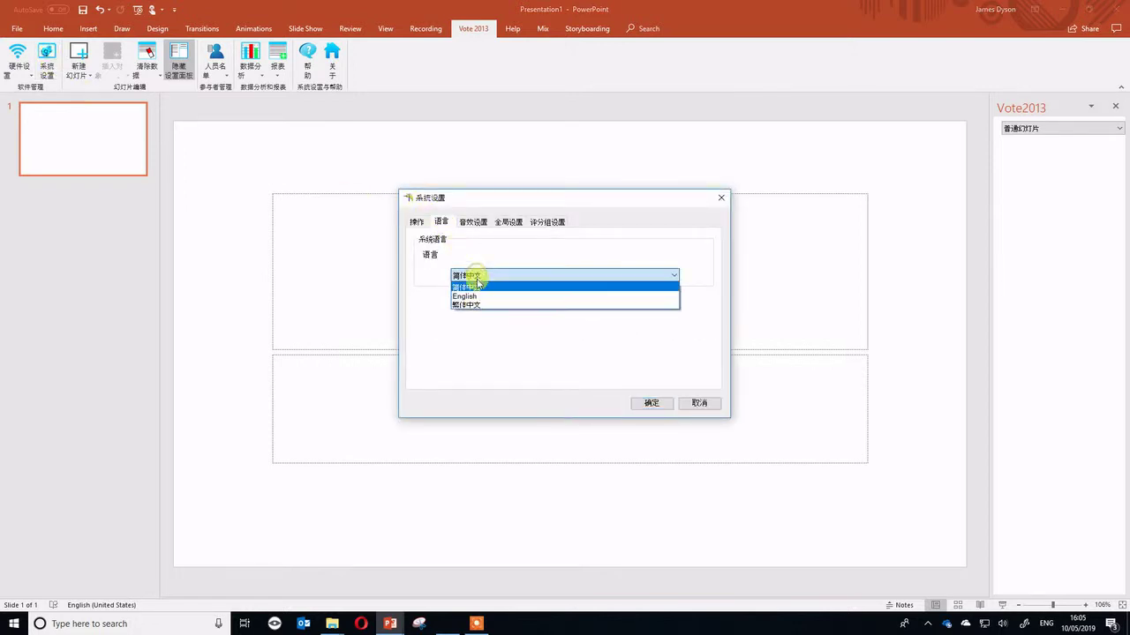
left_click(481, 296)
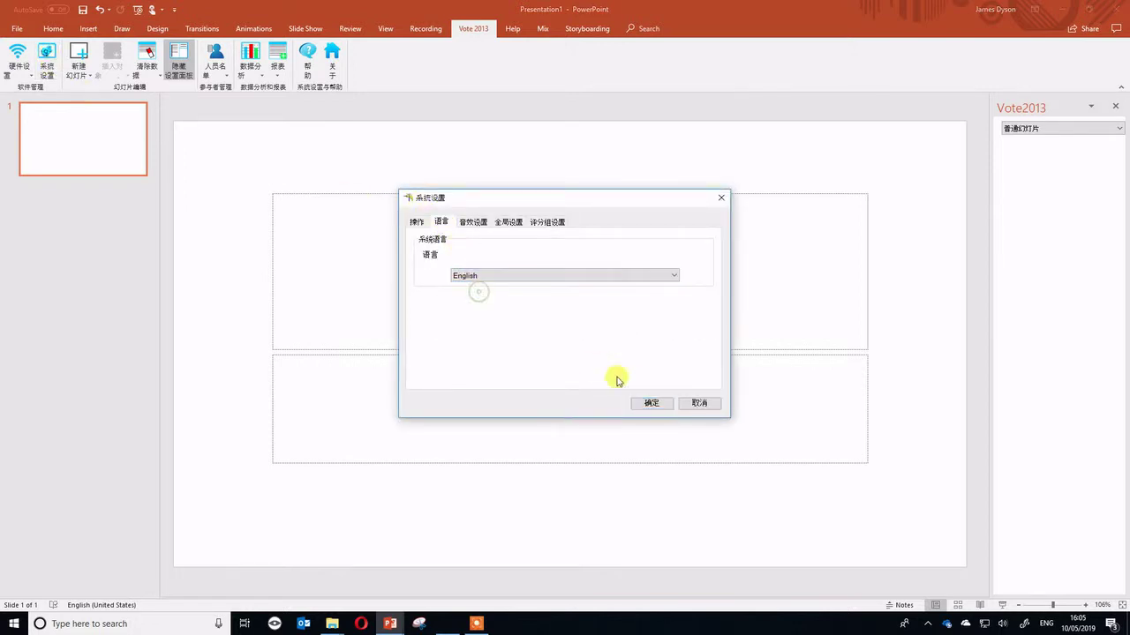
left_click(651, 405)
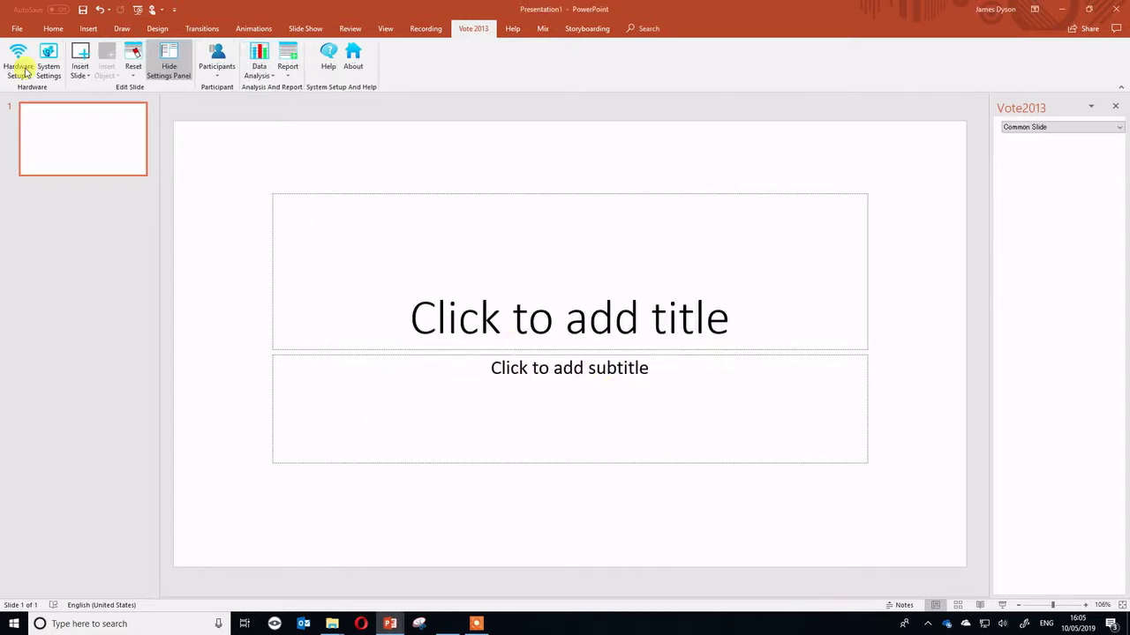
Title the first slide 'Testing voting pod' and enter the presenter's name as the subtitle.
left_click(641, 346)
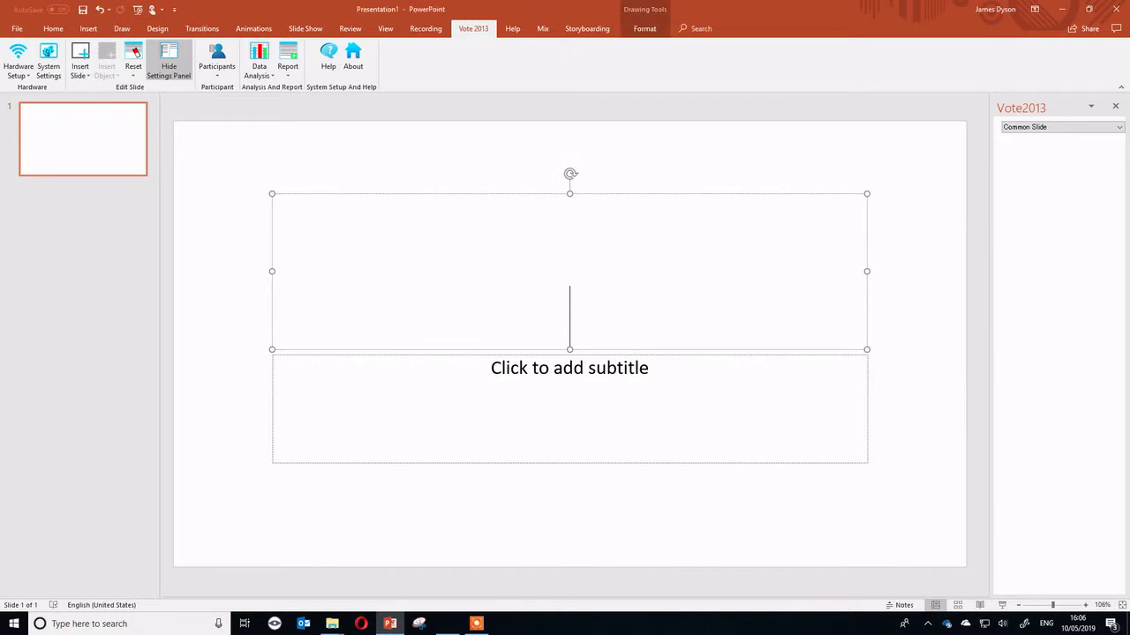
type("Testing voting pod")
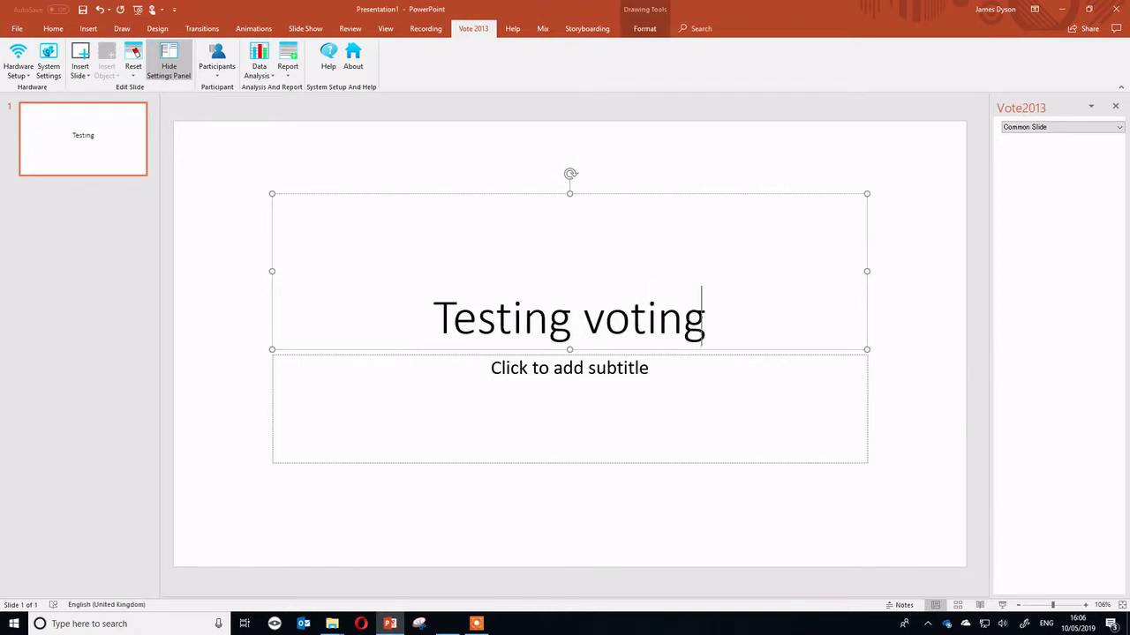
left_click(620, 369)
type("James Dyson")
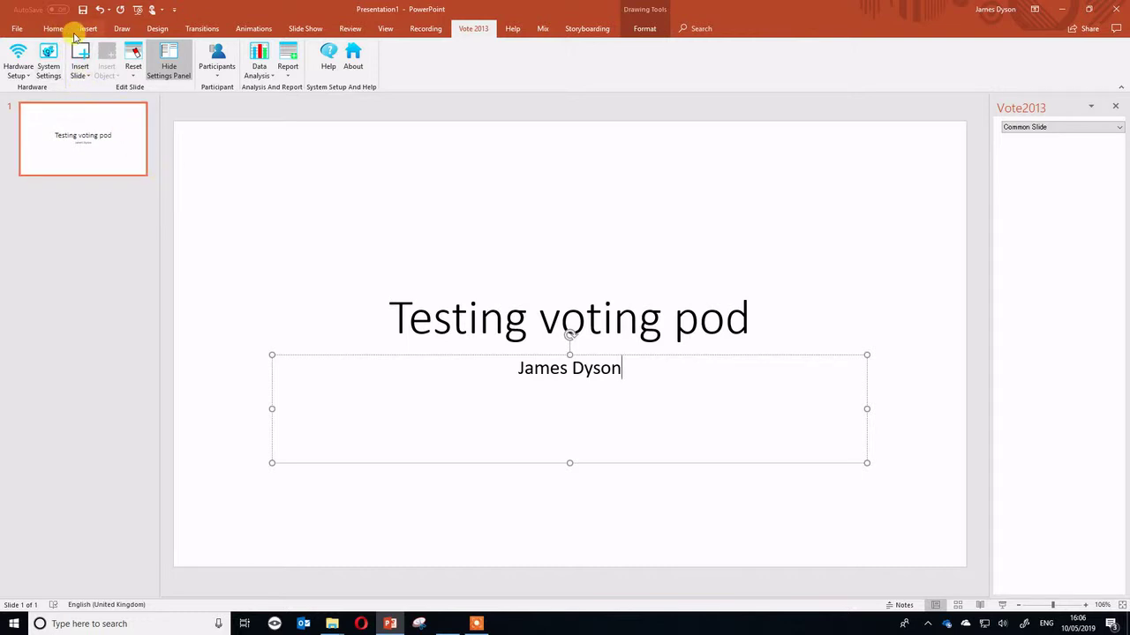
Insert a Vote2013 Registration slide titled 'Please sign in.'.
left_click(83, 79)
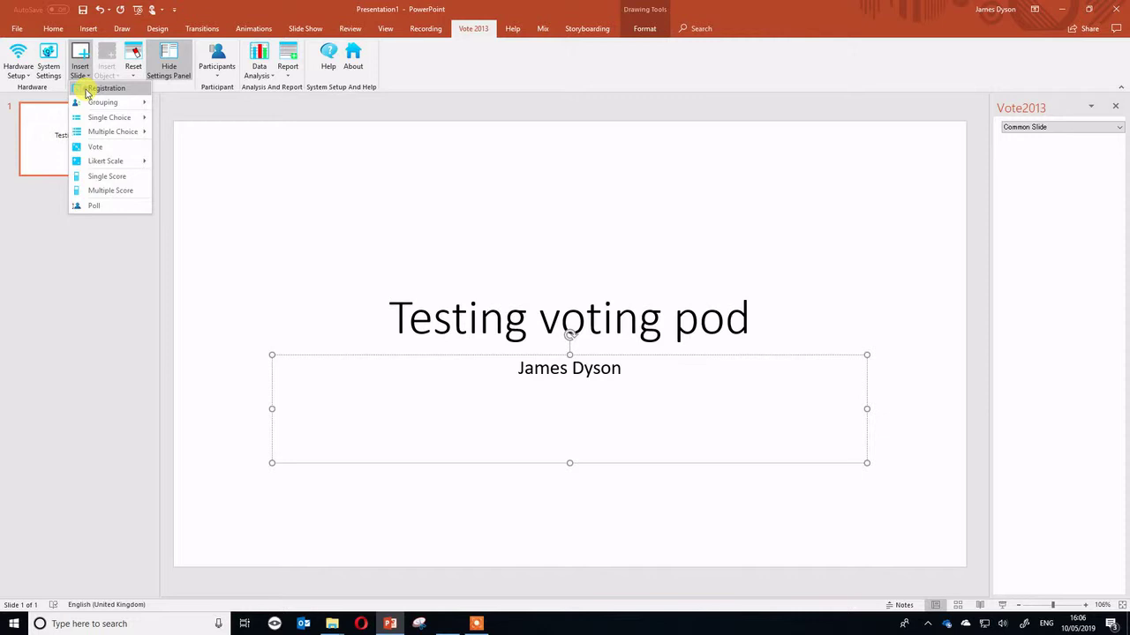
left_click(89, 88)
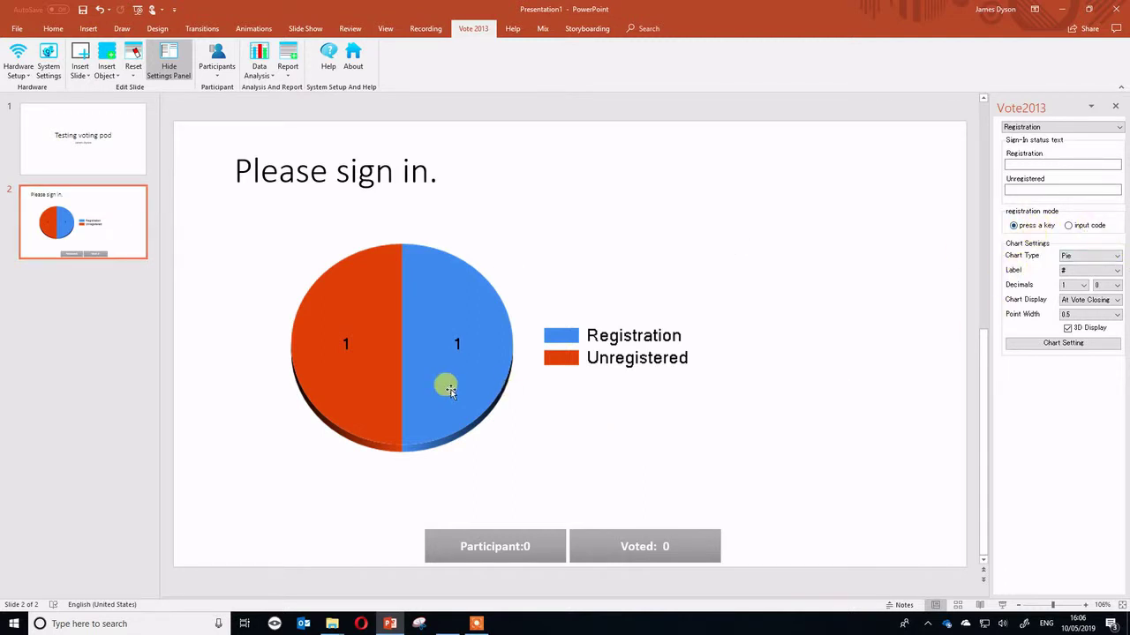
Insert a 5 Teams grouping slide and add a sixth entry, 'Team 6', to its list.
left_click(79, 78)
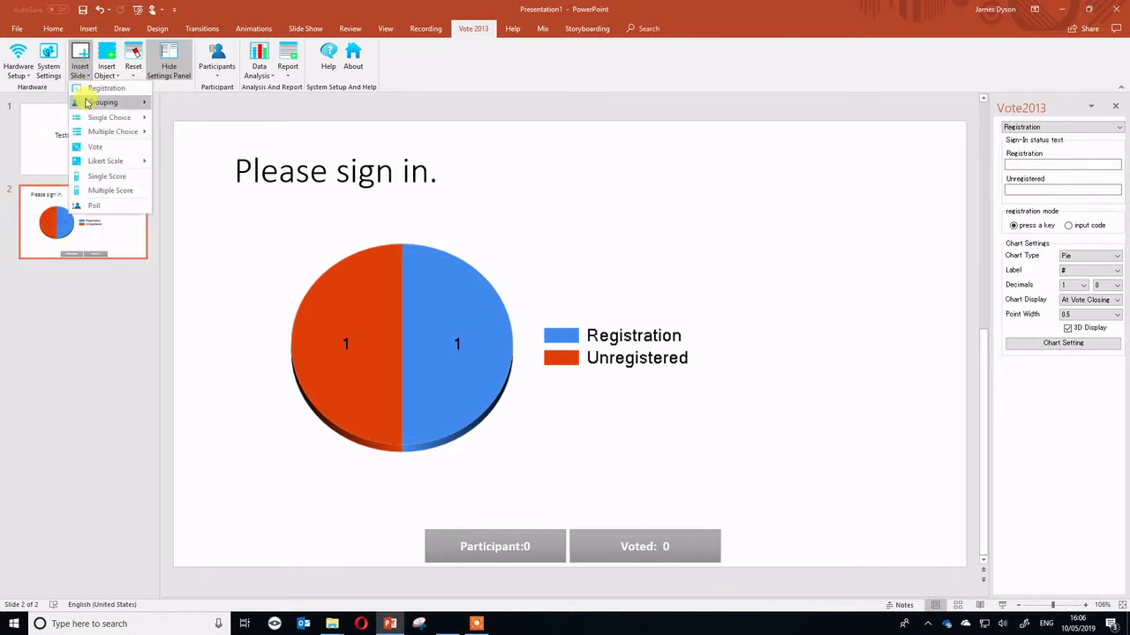
mouse_move(133, 102)
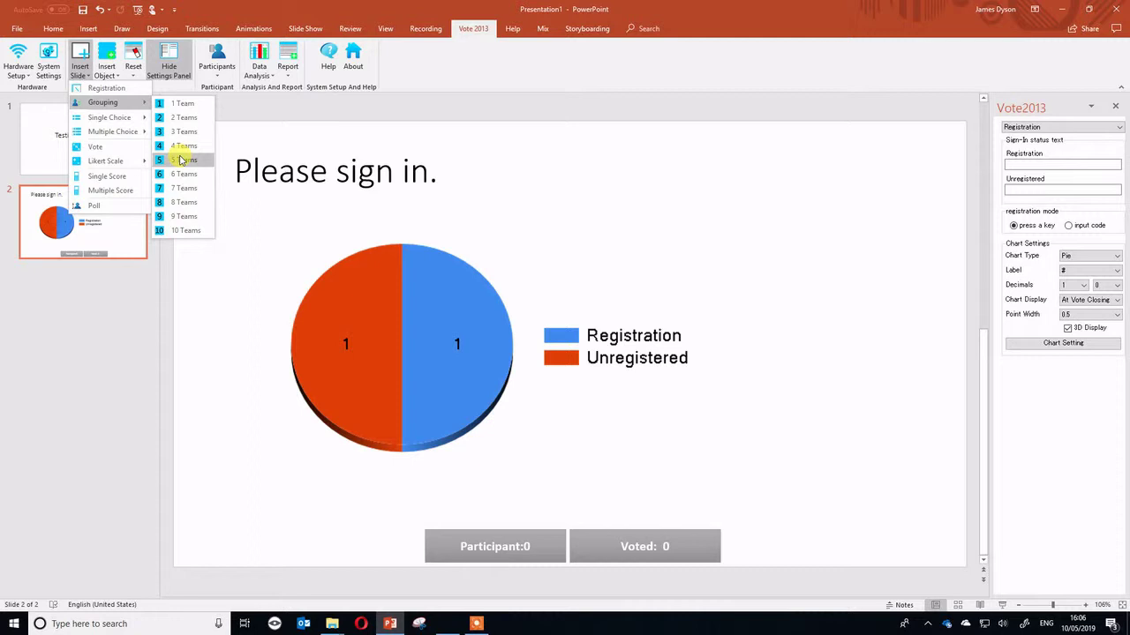
left_click(181, 160)
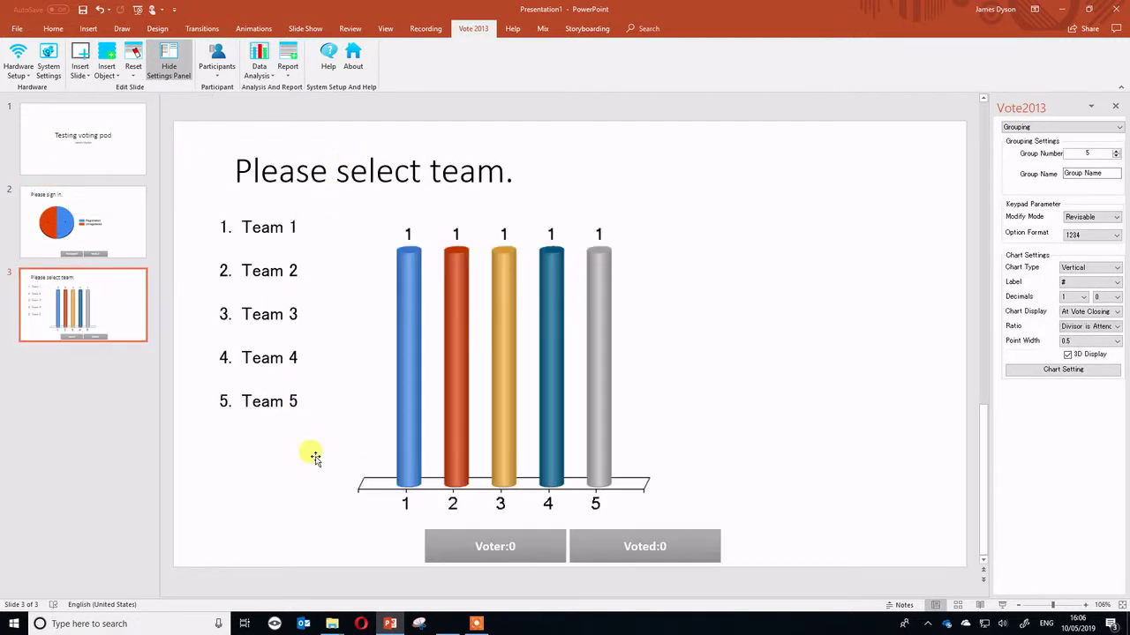
left_click(294, 400)
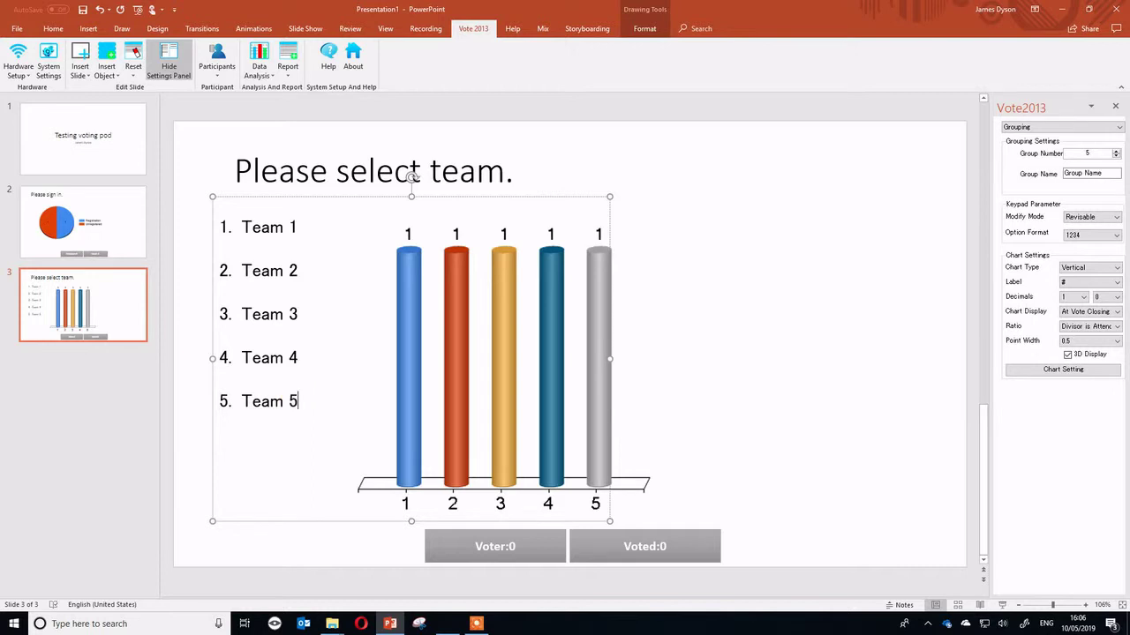
left_click(277, 441)
type("Team ")
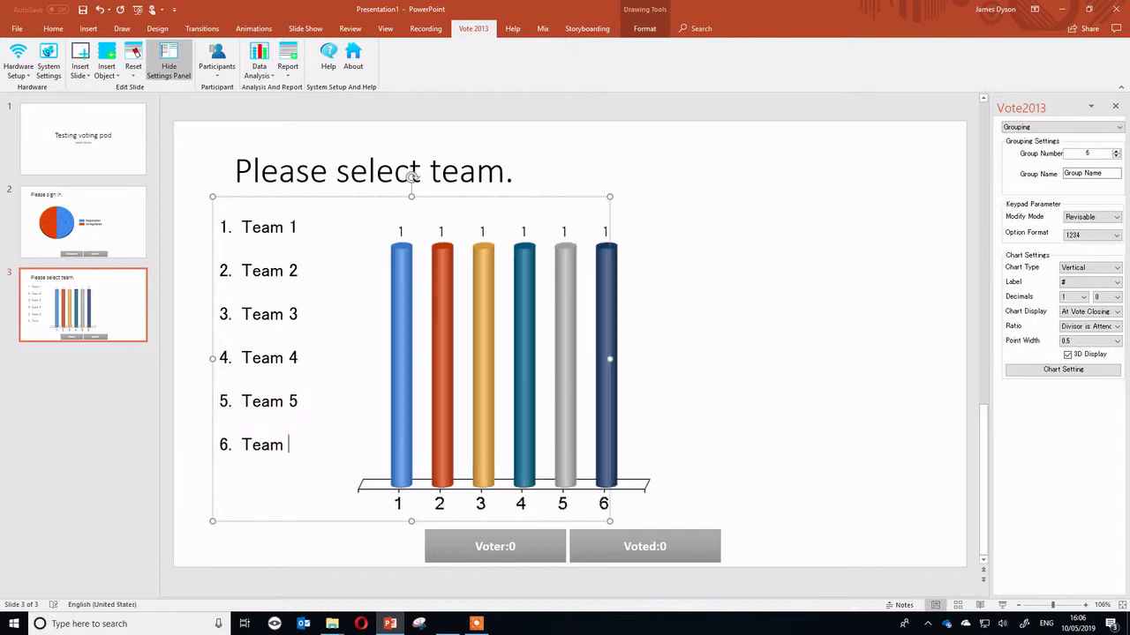
type("6")
Retitle the slide 'Click on the number which represents your house:'.
left_click_drag(510, 176, 234, 170)
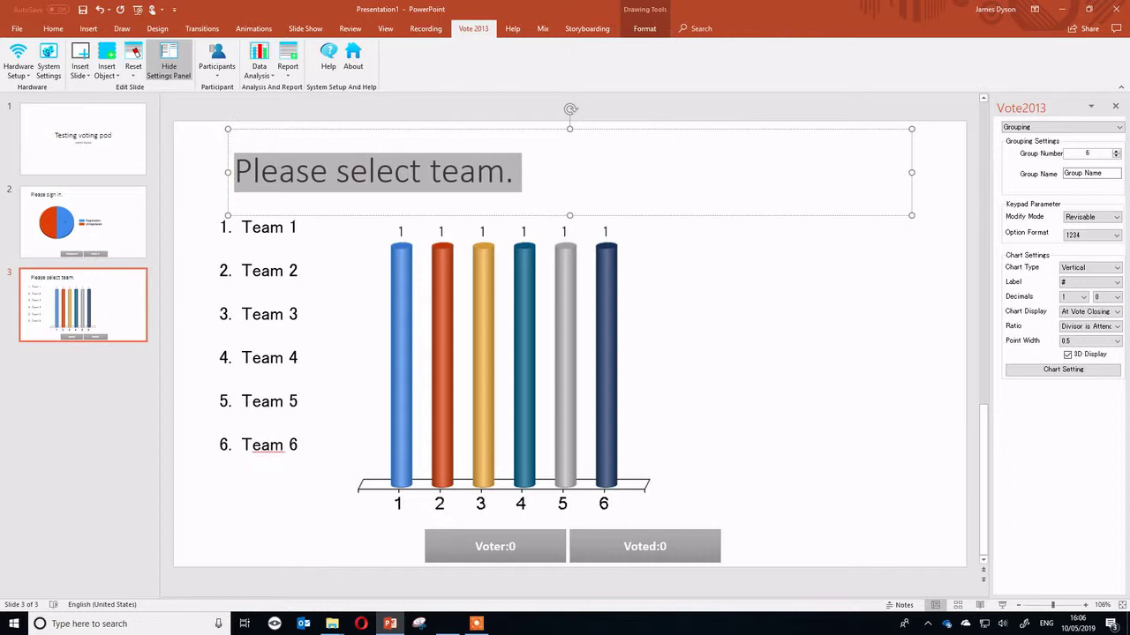
type("Click on the number")
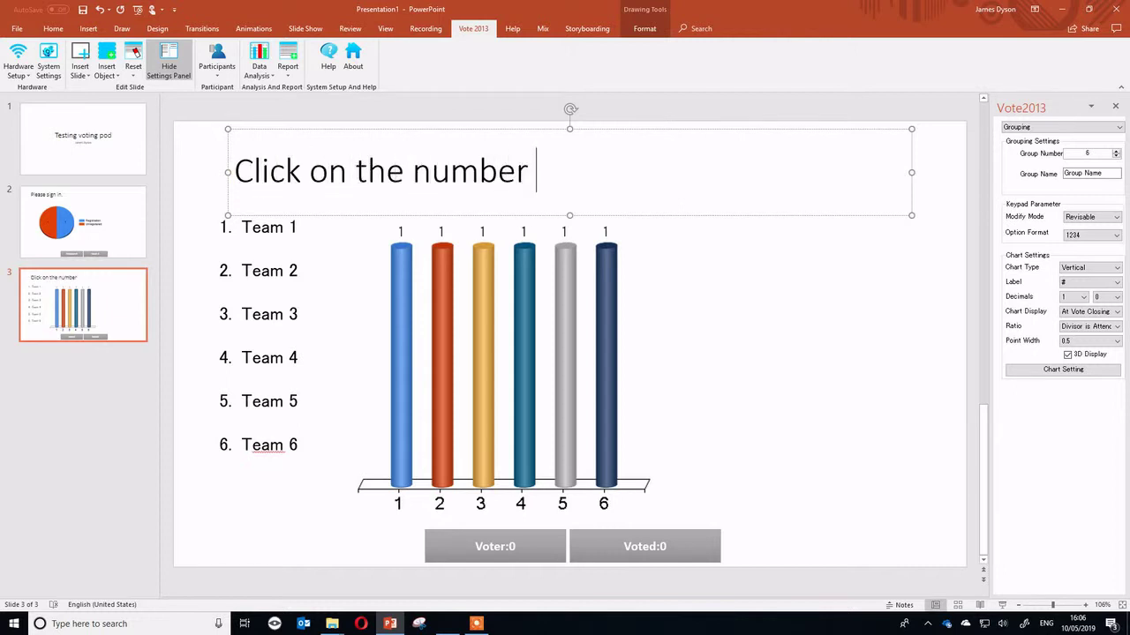
type(" which repre")
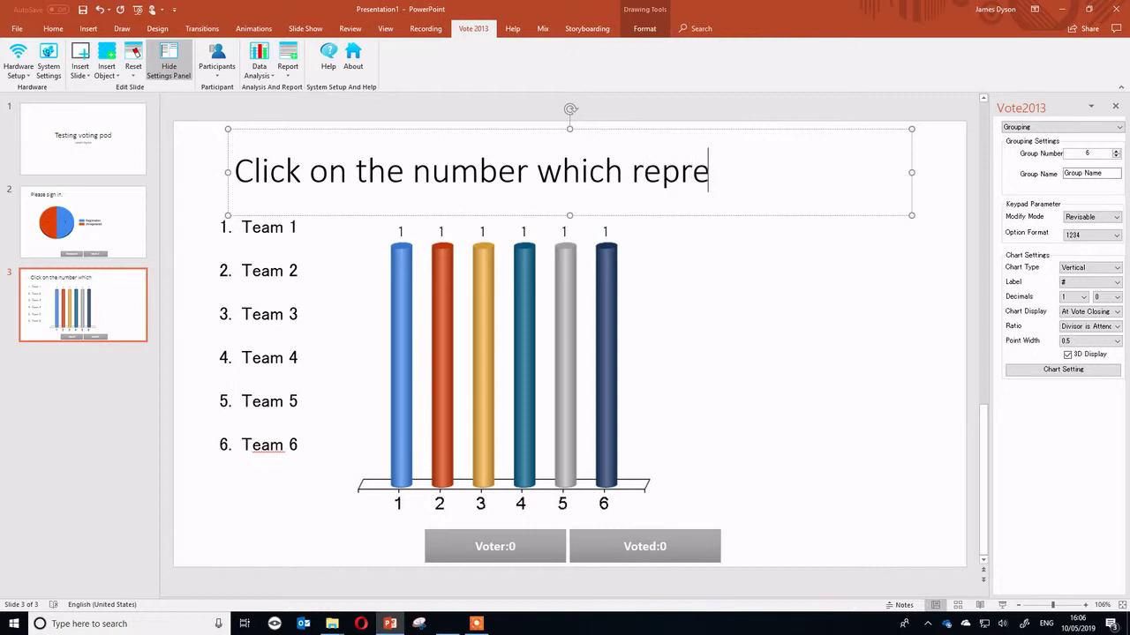
type("sents your ")
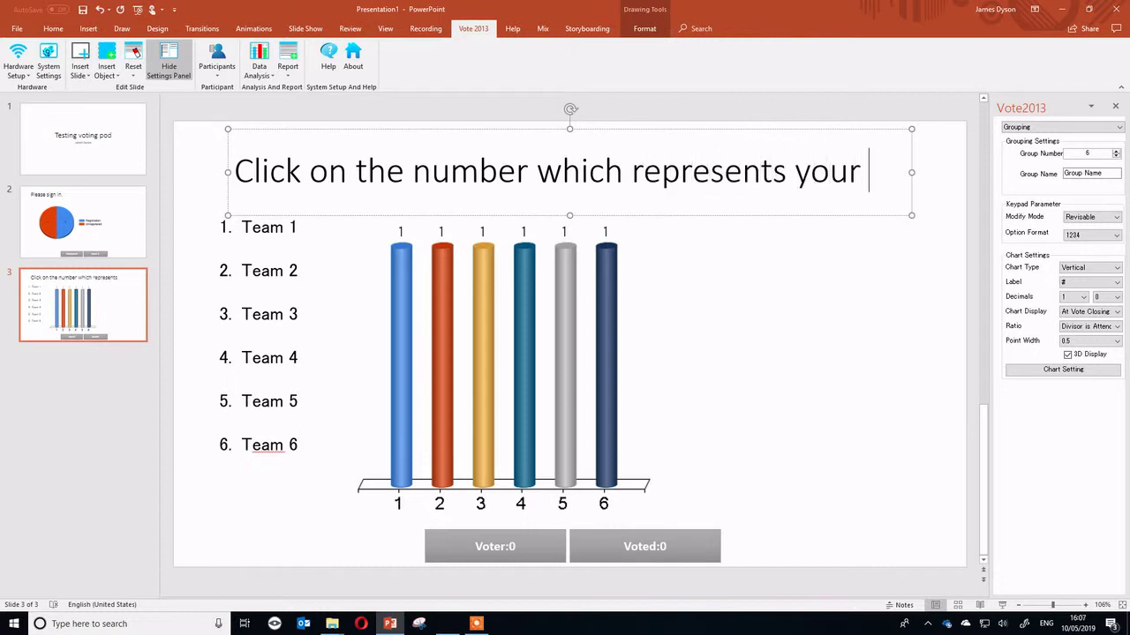
type("house:")
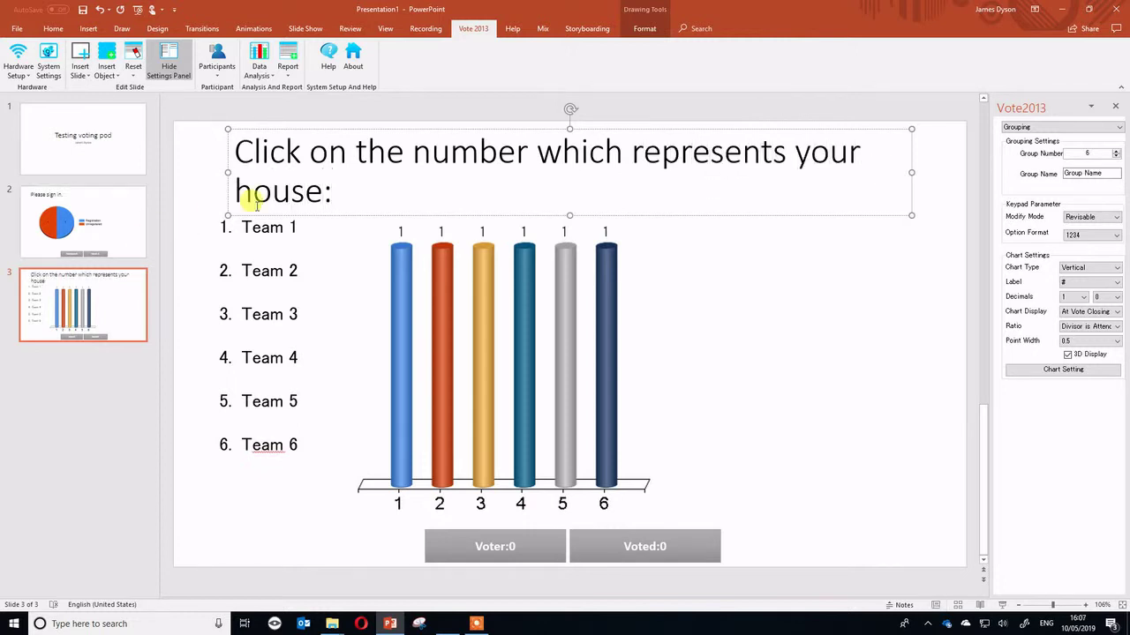
left_click(283, 229)
Rename Team 1–3 to Combermere, Hopetoun and Lynedoch.
double_click(282, 231)
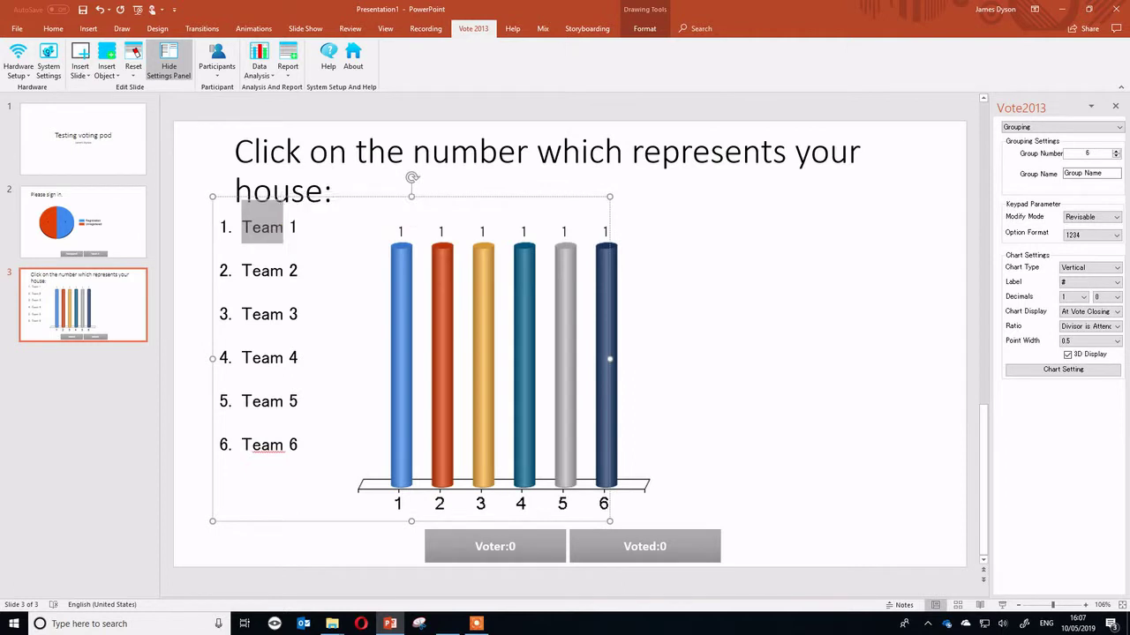
key("Delete")
key("Delete")
key("Delete")
type("Comber")
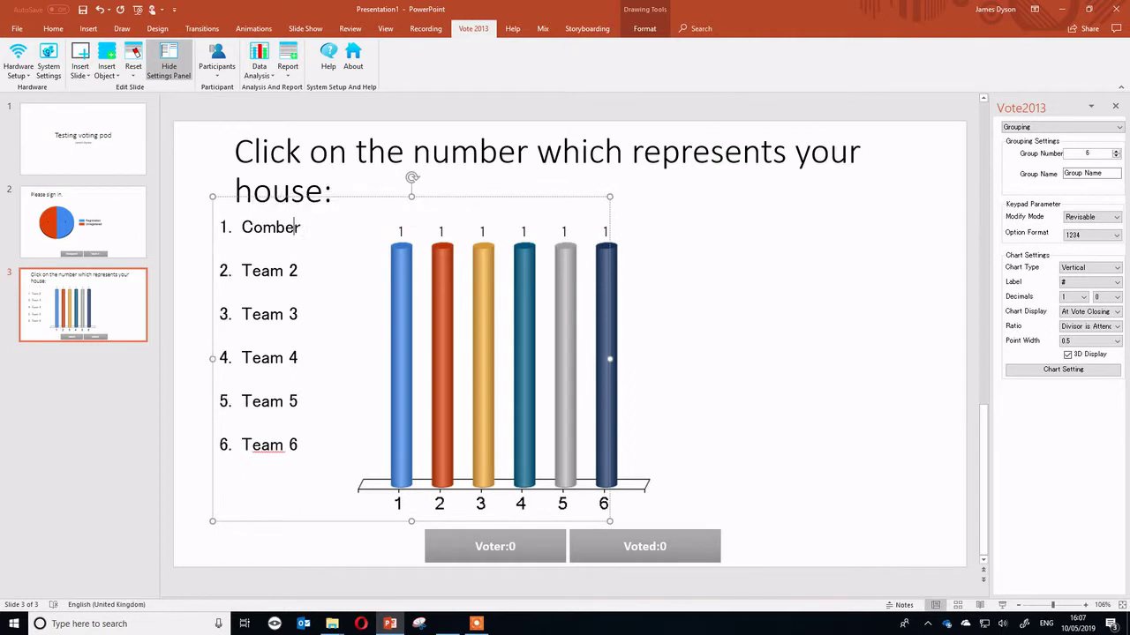
type("mere")
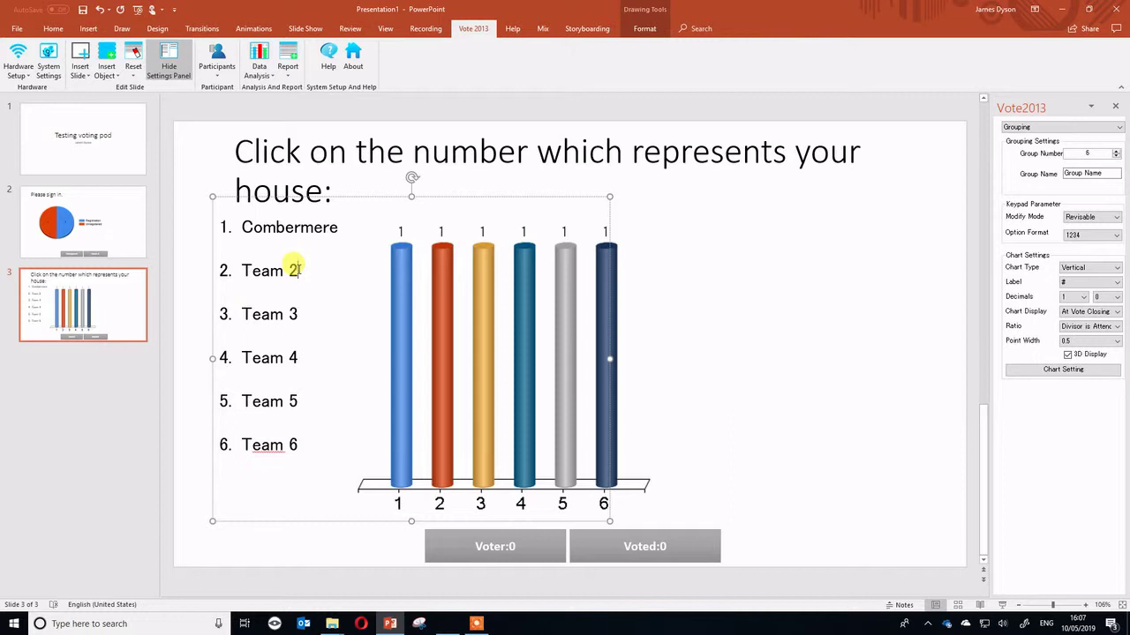
triple_click(297, 270)
type("H ope")
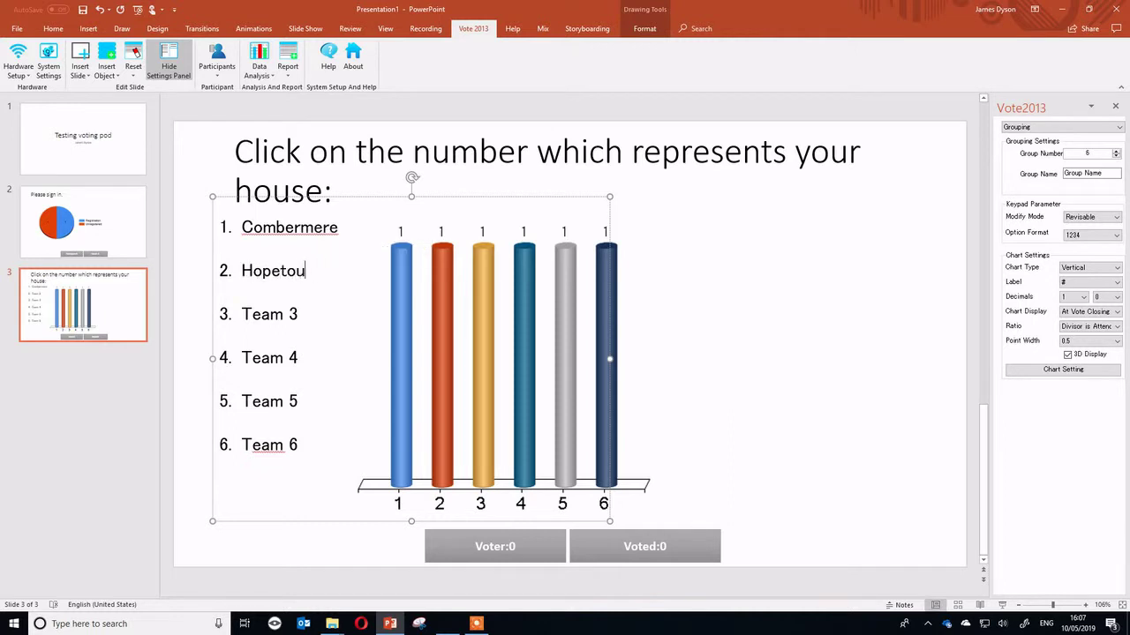
triple_click(265, 314)
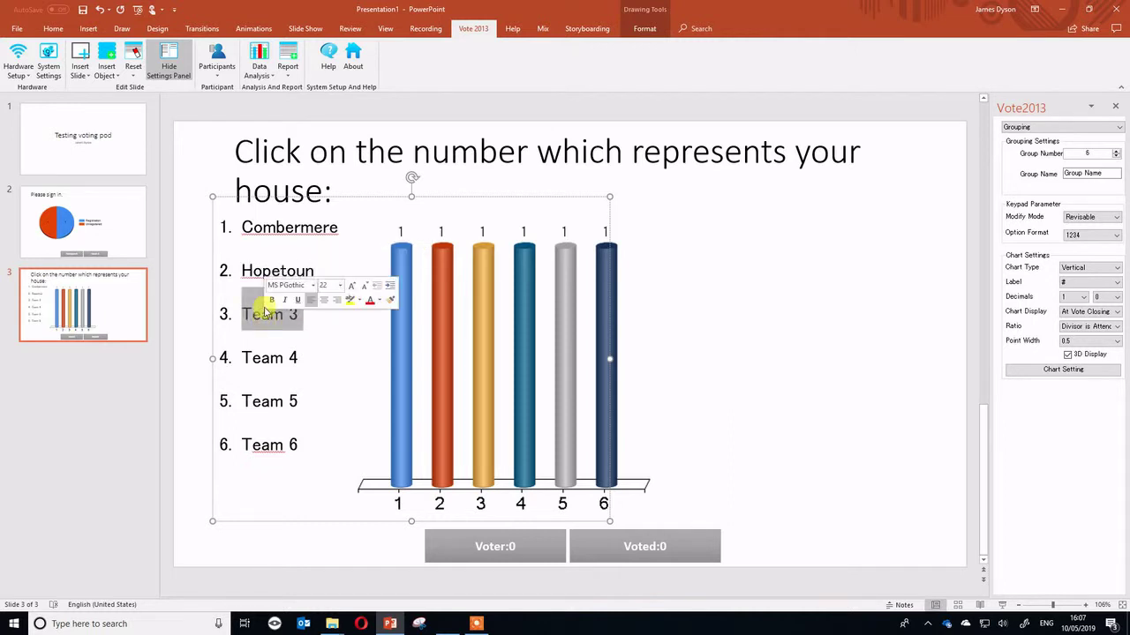
type("Lyn")
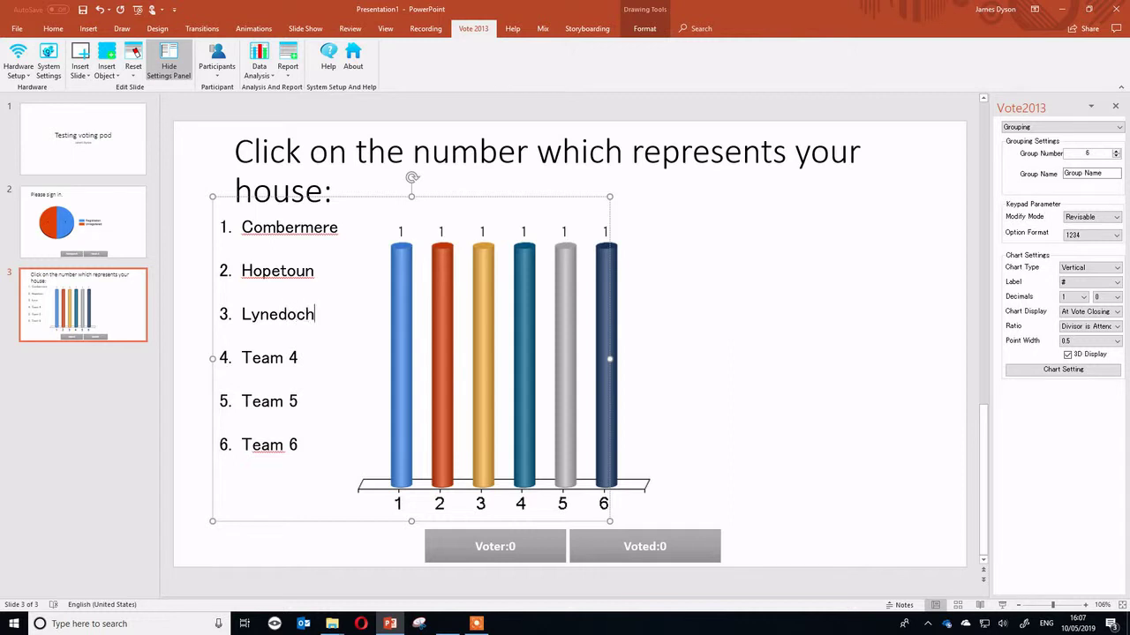
type("edoch")
Rename Team 4 and 5 to Stanley and Wellesley, and delete the Team 6 line.
double_click(268, 360)
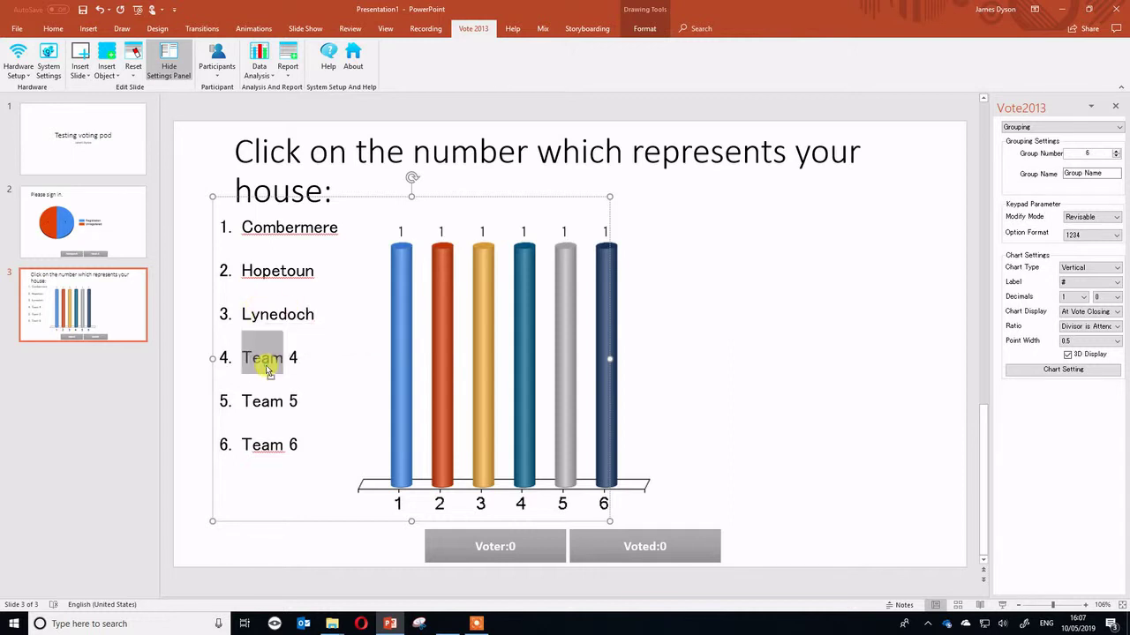
triple_click(268, 362)
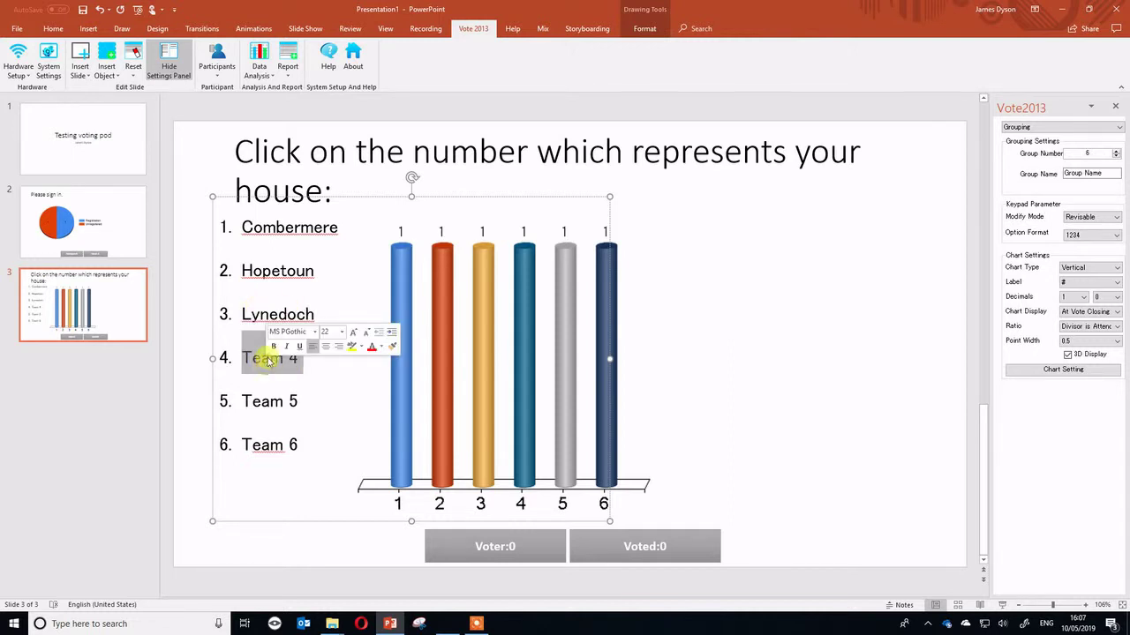
type("Stanley")
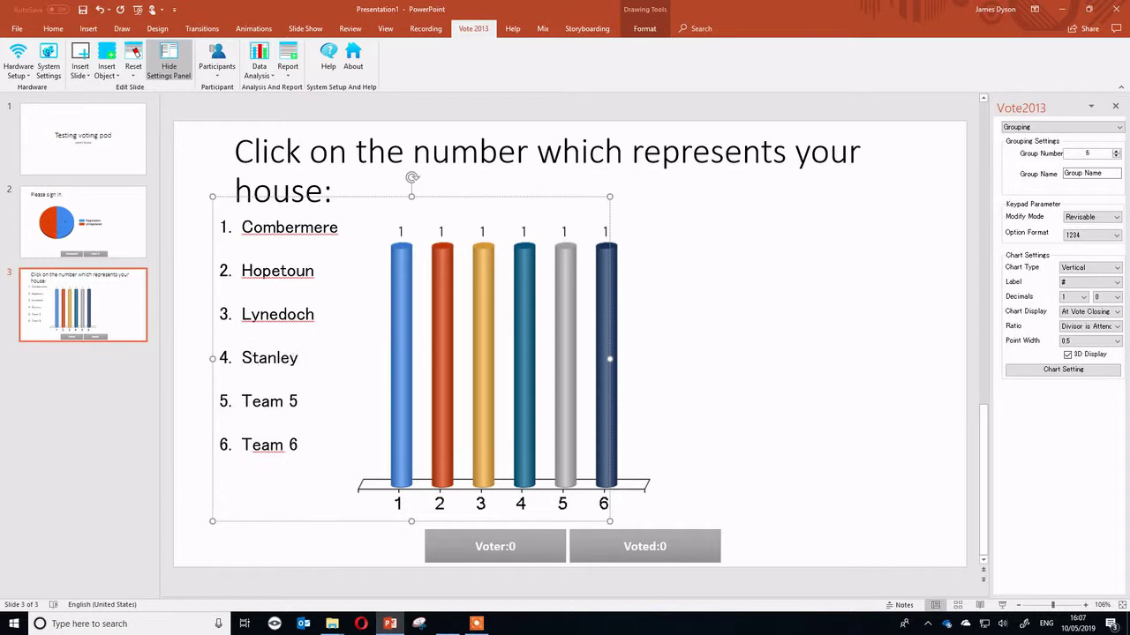
triple_click(284, 402)
type("Wellesley")
triple_click(296, 447)
key("BackSpace")
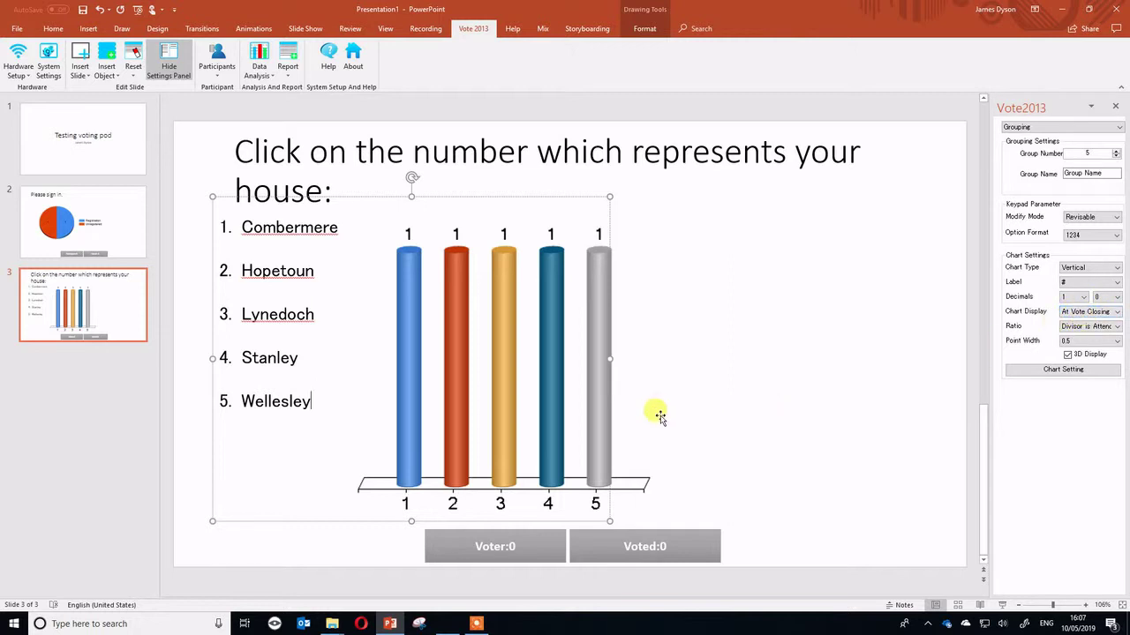
Set Chart Display to At Vote Opening on the house slide and the sign-in slide.
left_click(1098, 314)
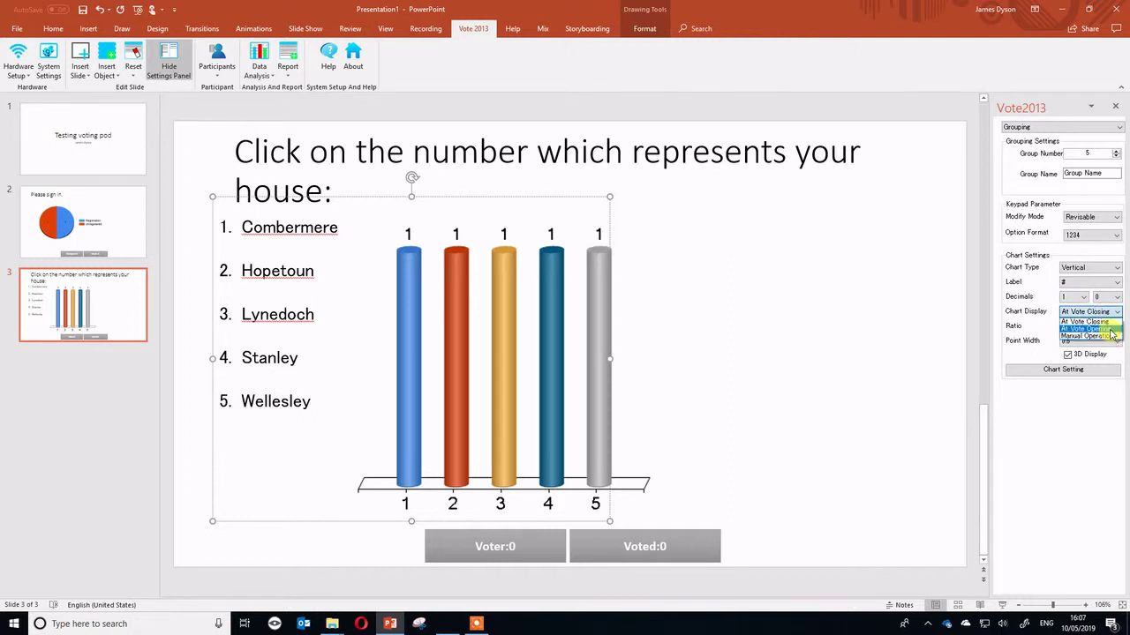
left_click(1108, 329)
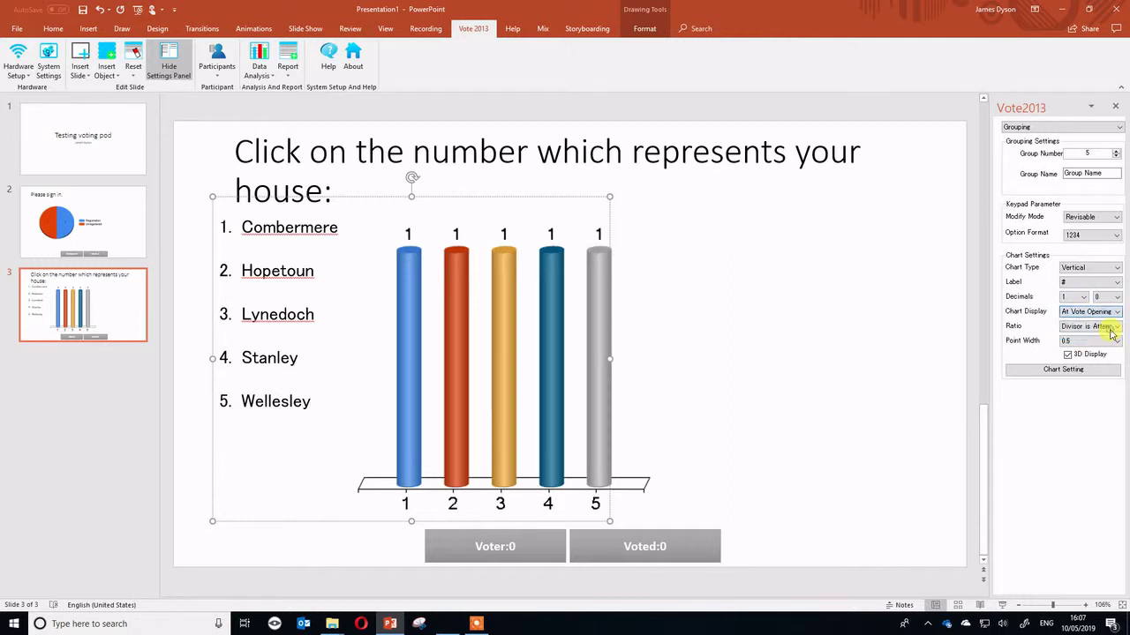
left_click(102, 236)
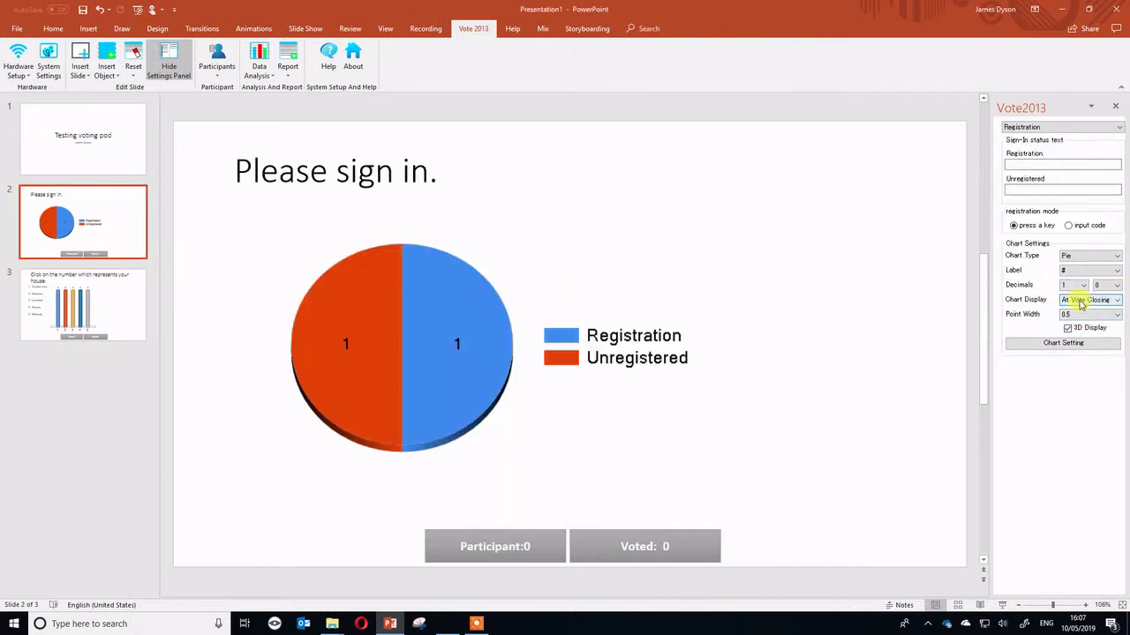
left_click(1080, 302)
left_click(1084, 318)
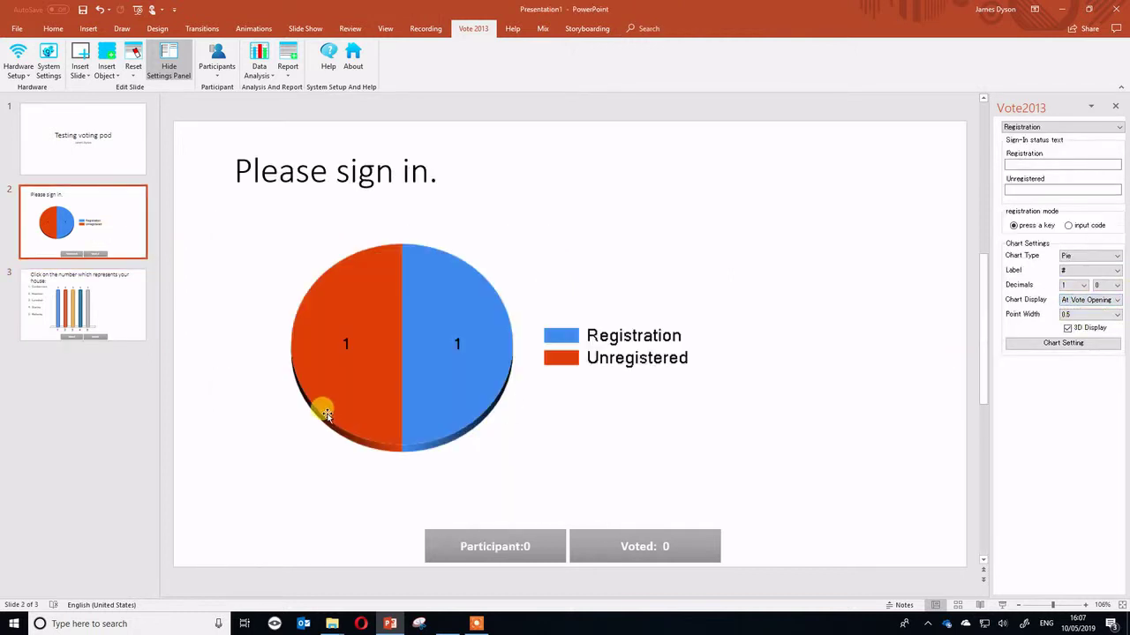
key("Page_Down")
Insert a 3-option Single Choice slide titled 'Which of these are used in Python'.
left_click(93, 77)
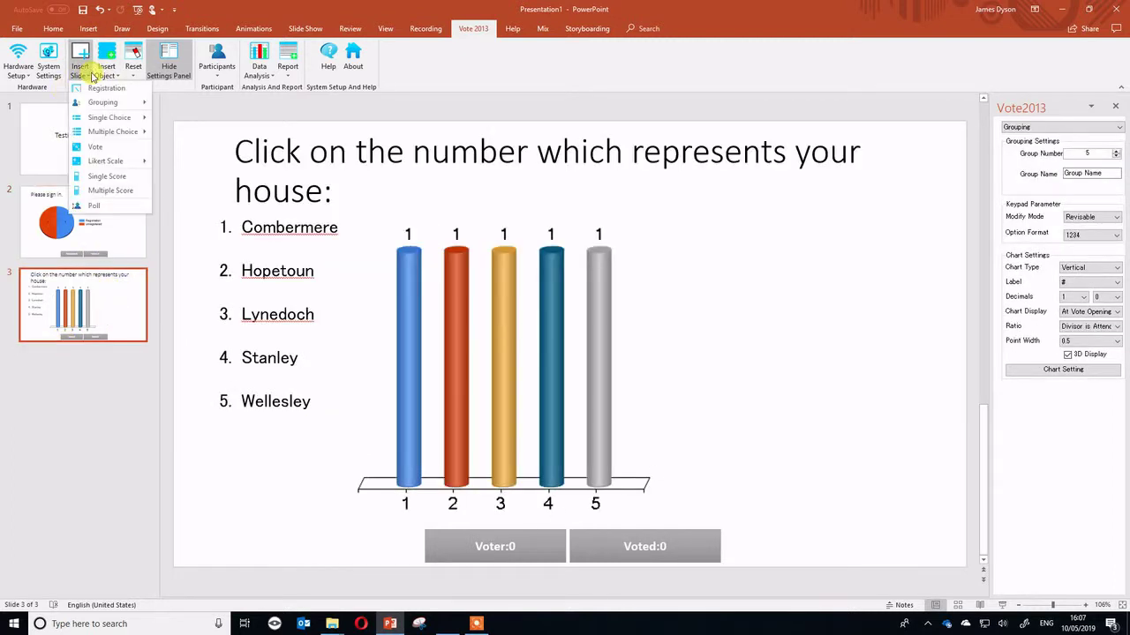
mouse_move(117, 120)
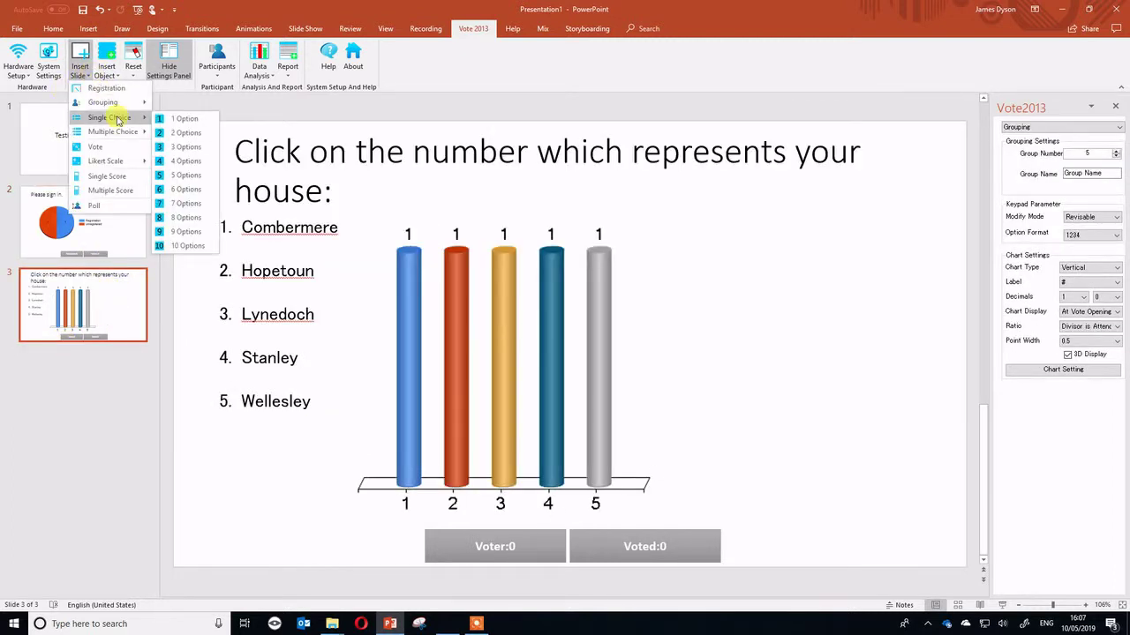
left_click(187, 146)
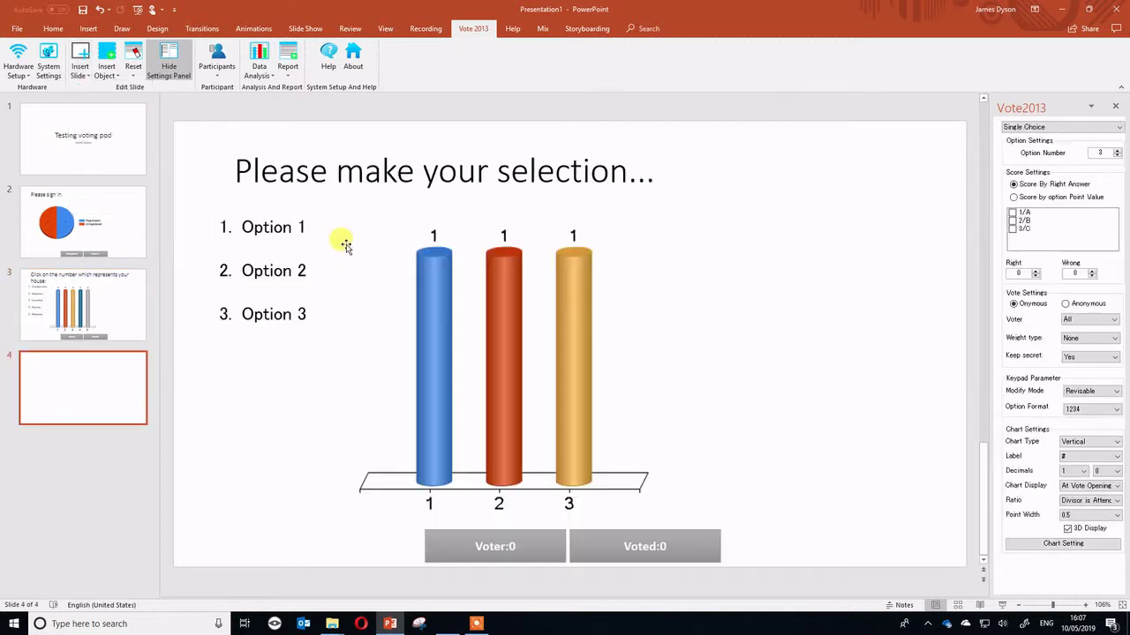
left_click(302, 314)
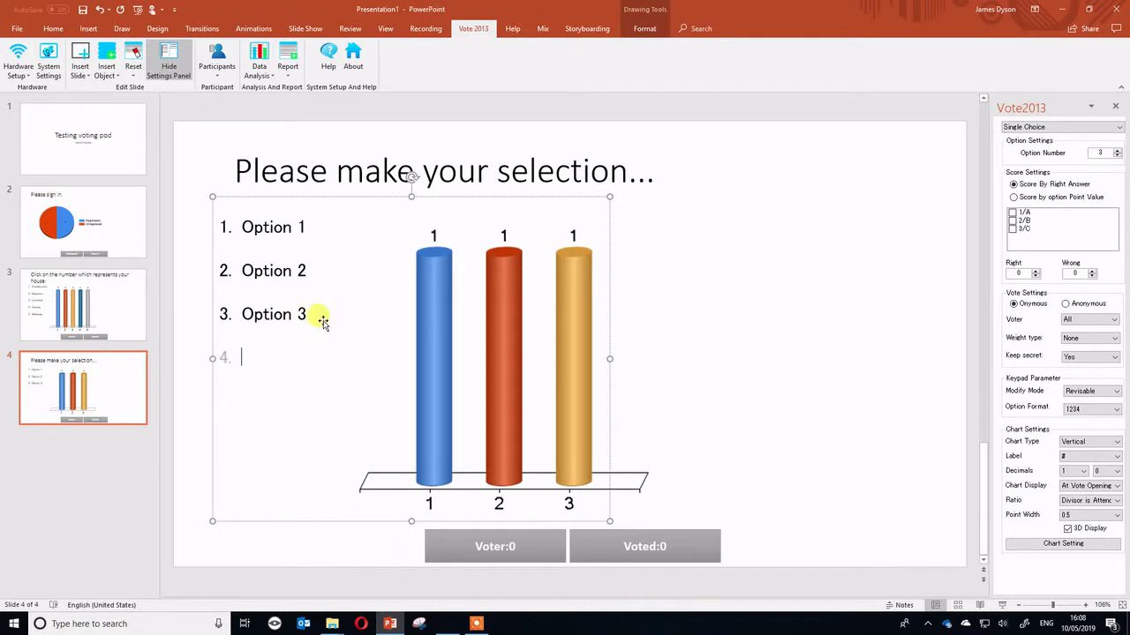
left_click(296, 170)
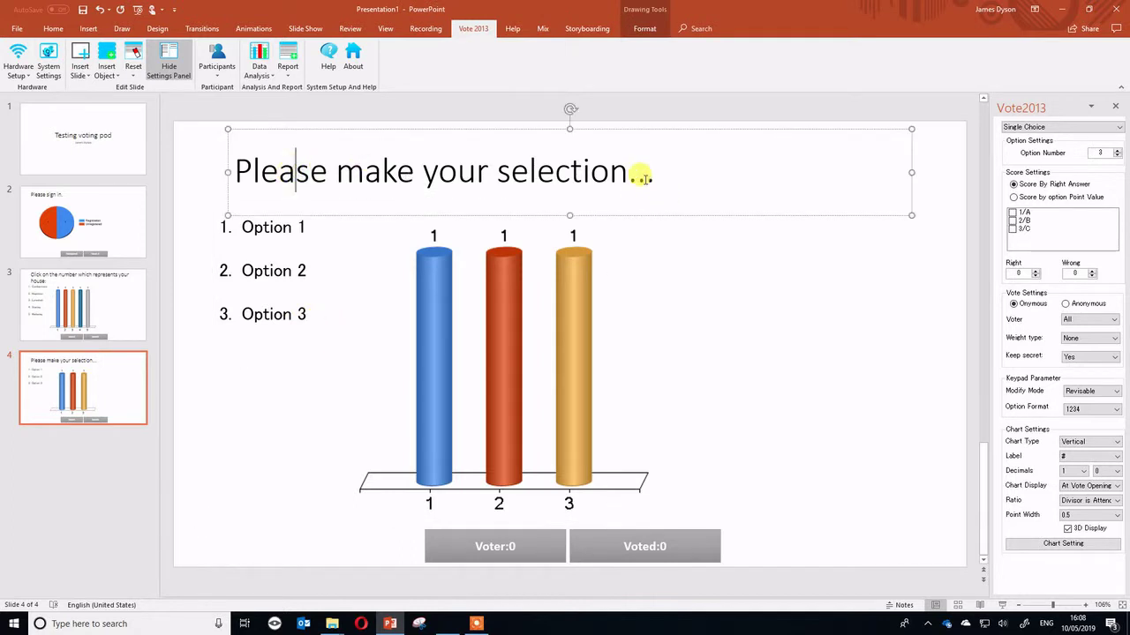
left_click_drag(671, 171, 261, 179)
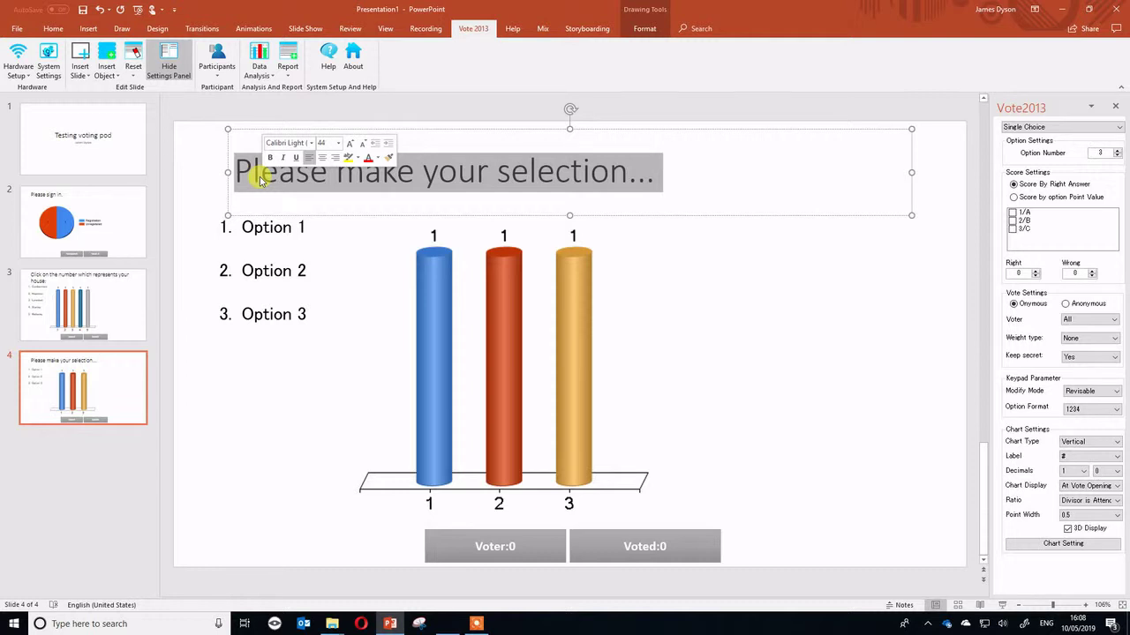
type("W")
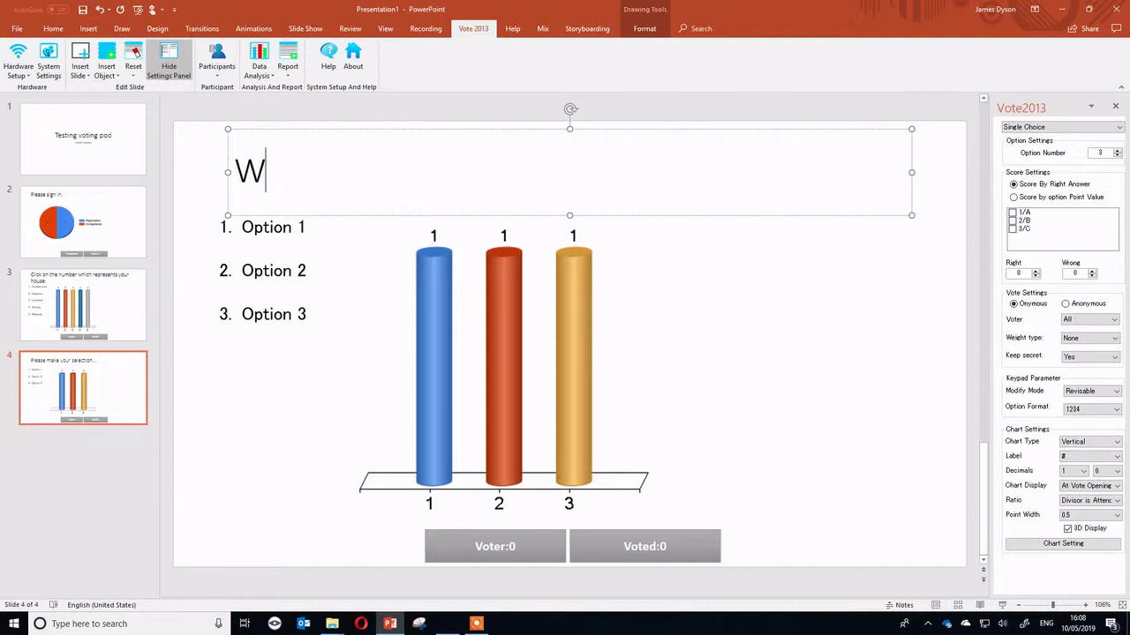
type("hich of the")
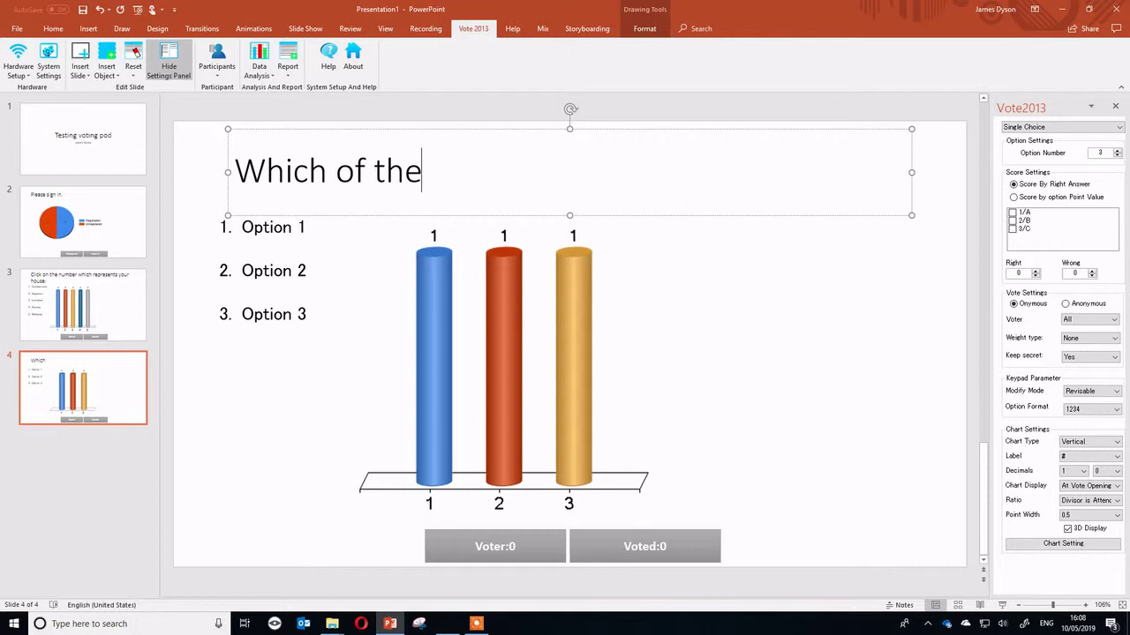
type("se a")
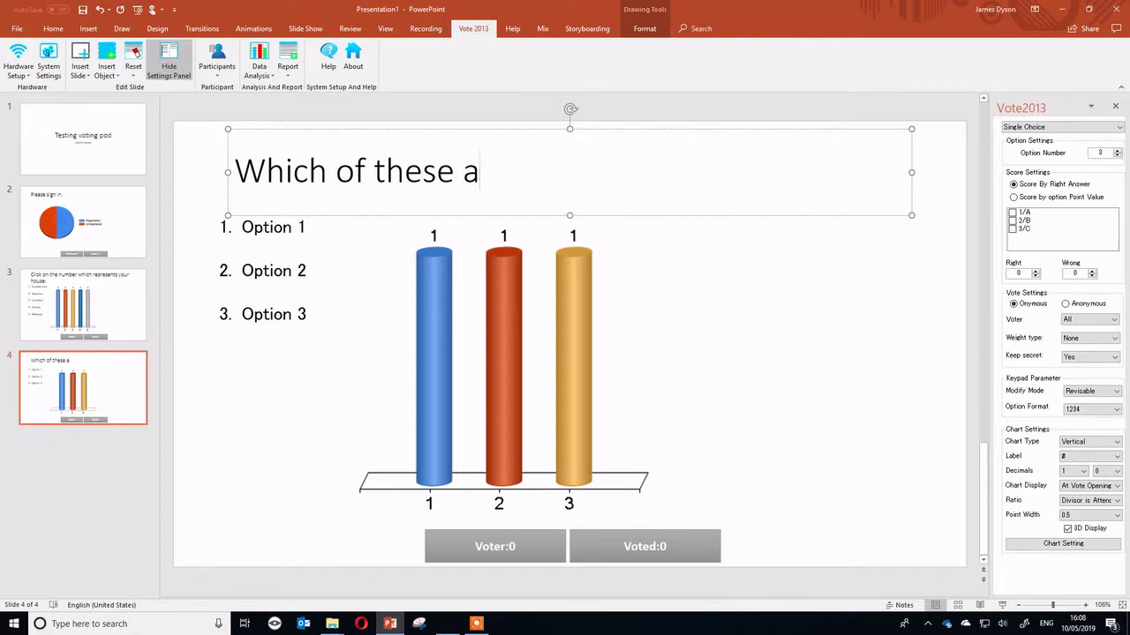
type("re used in")
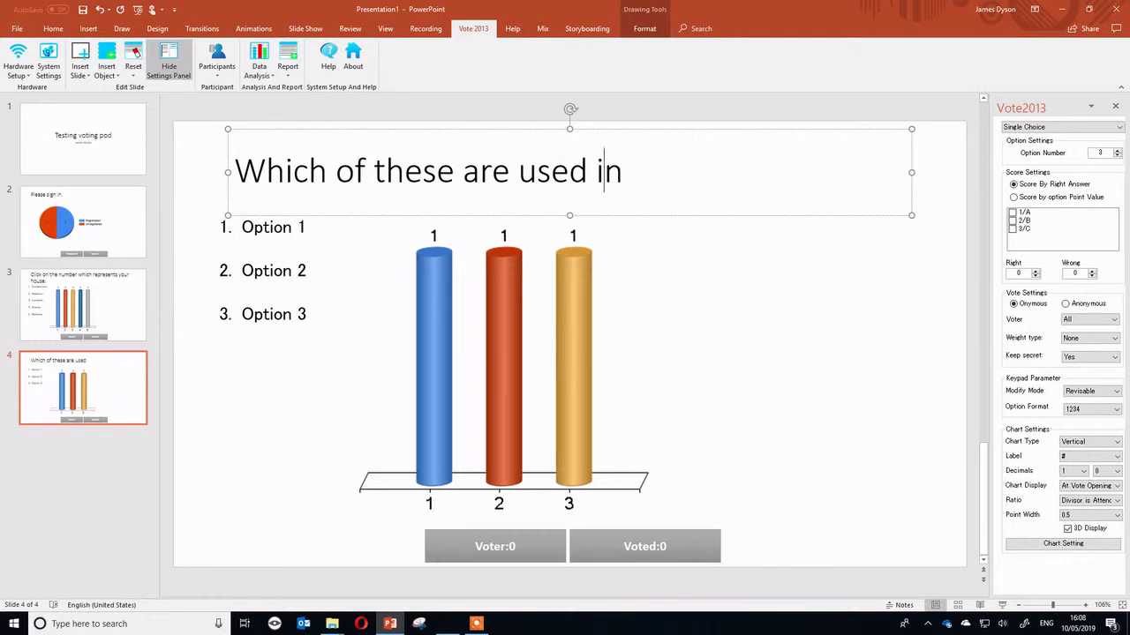
type(" Python")
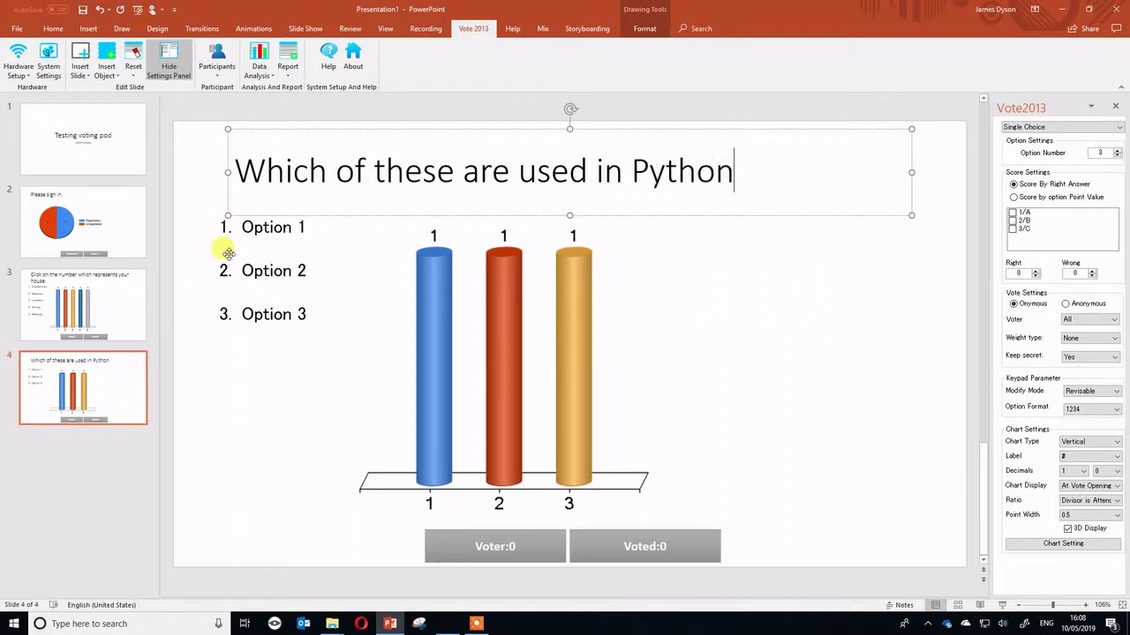
Replace the options with 'For I in range', 'Loop' and 'repeat'.
left_click(306, 226)
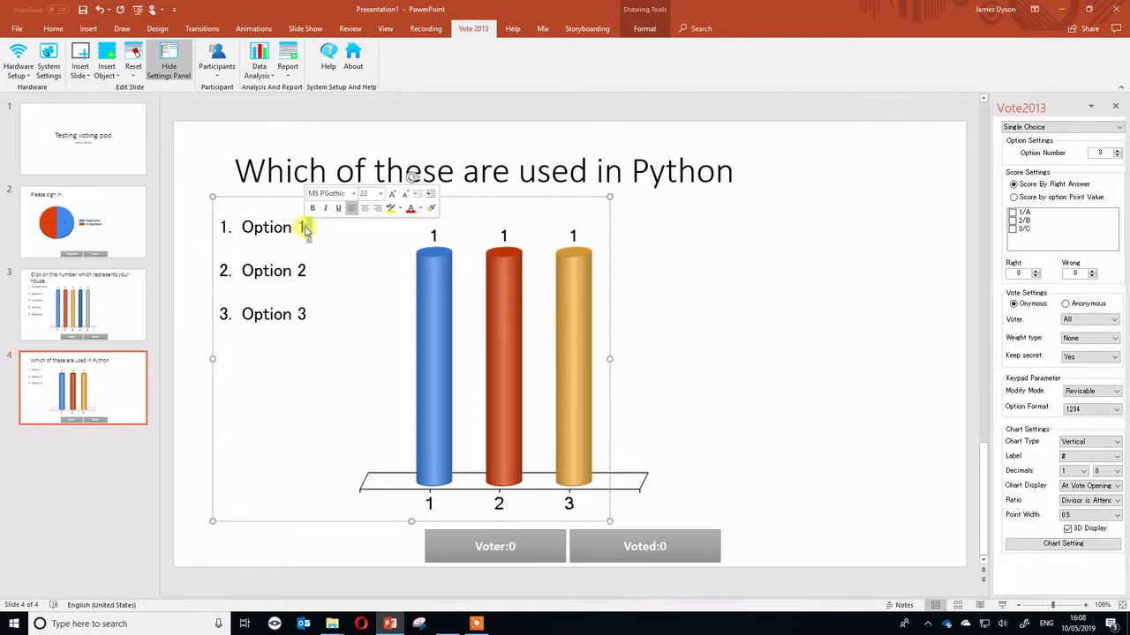
left_click_drag(306, 227, 243, 227)
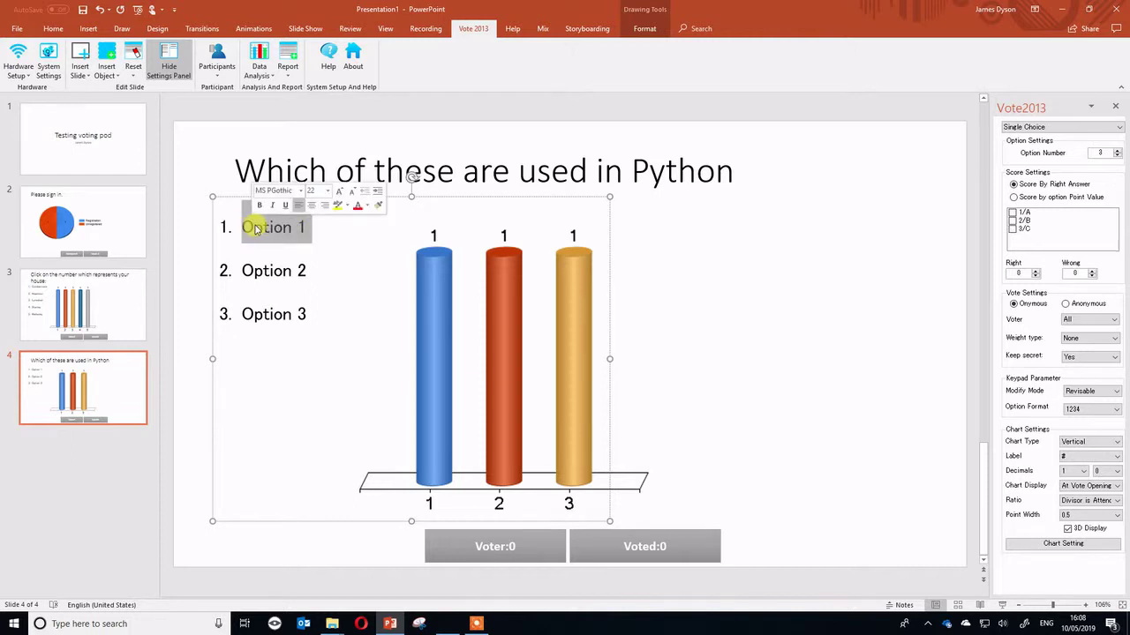
type("fo")
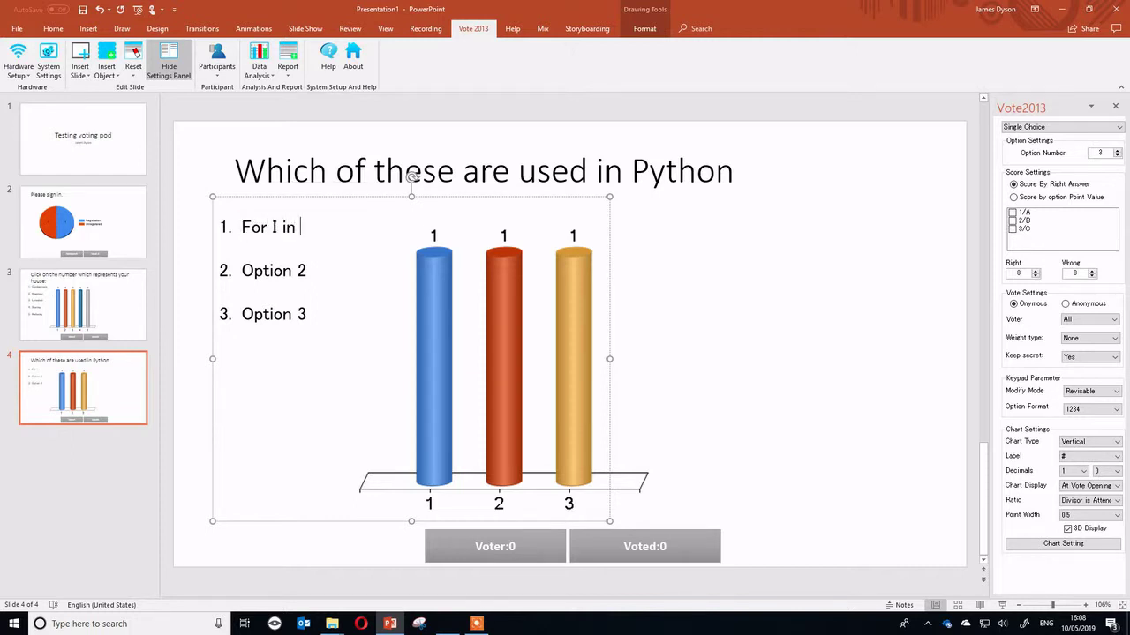
type("r I in range")
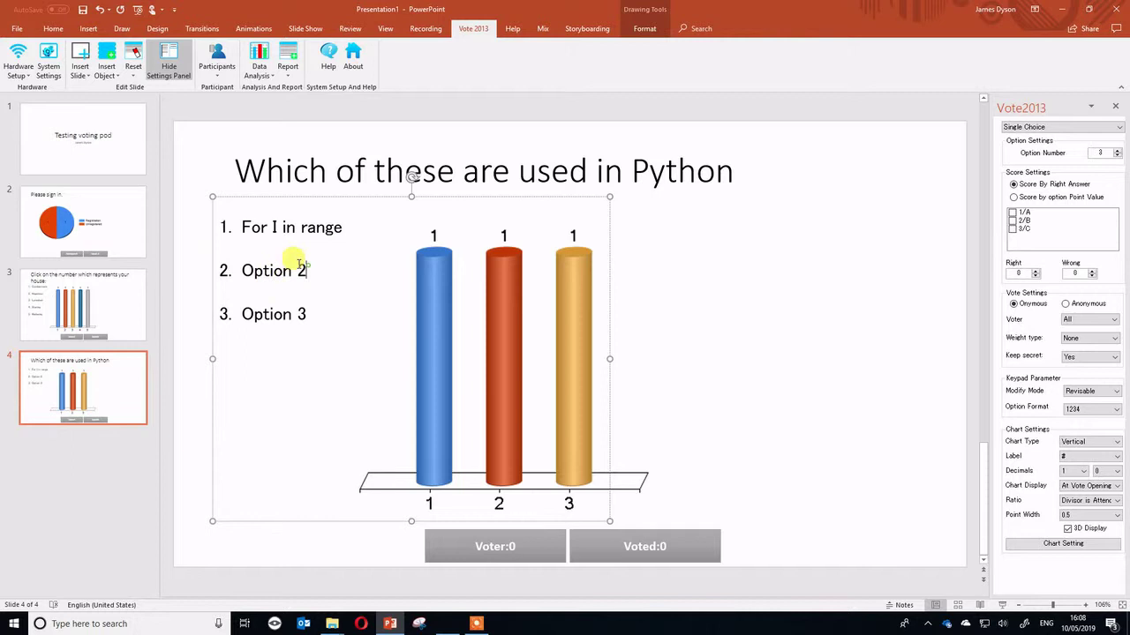
left_click_drag(308, 270, 247, 272)
key("Delete")
key("Delete")
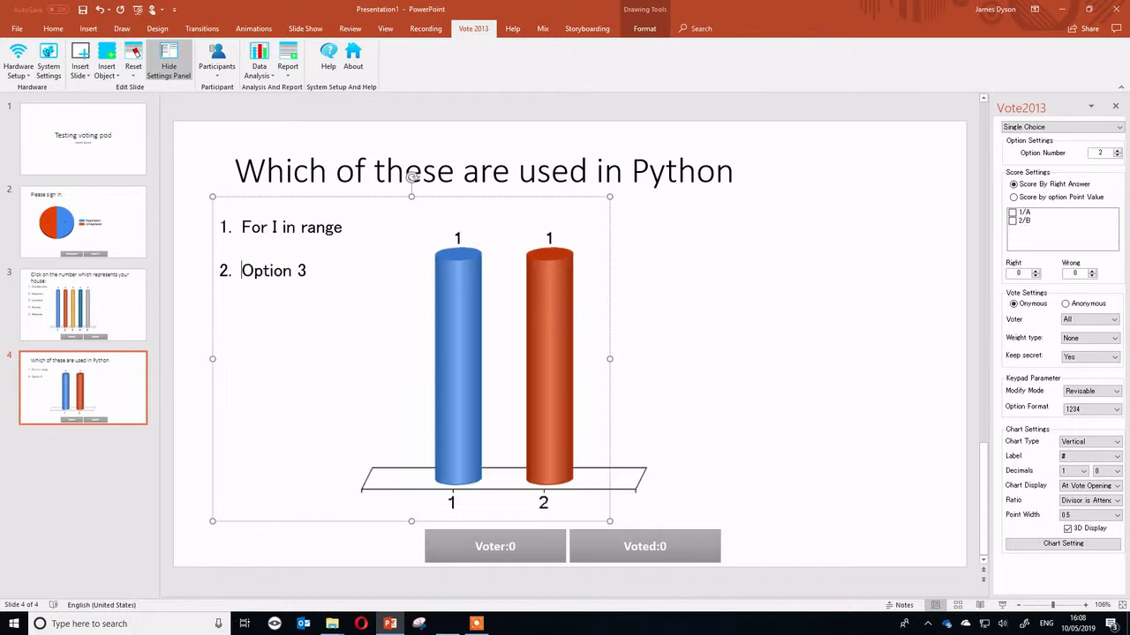
key("Delete")
key("Delete")
type("loop")
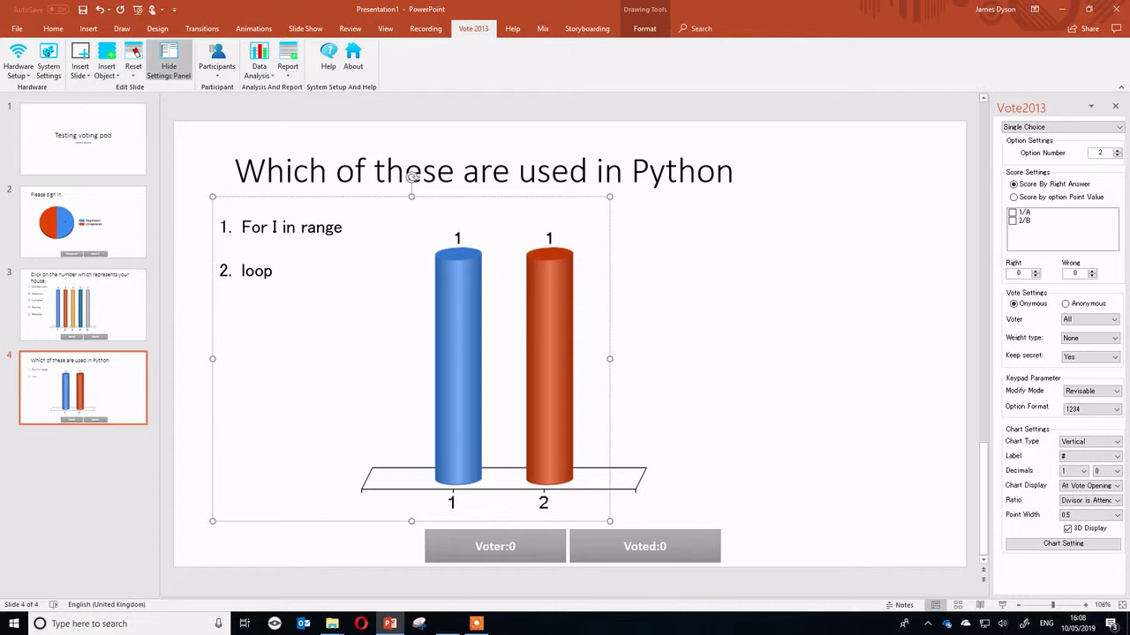
key("Return")
type("repeat")
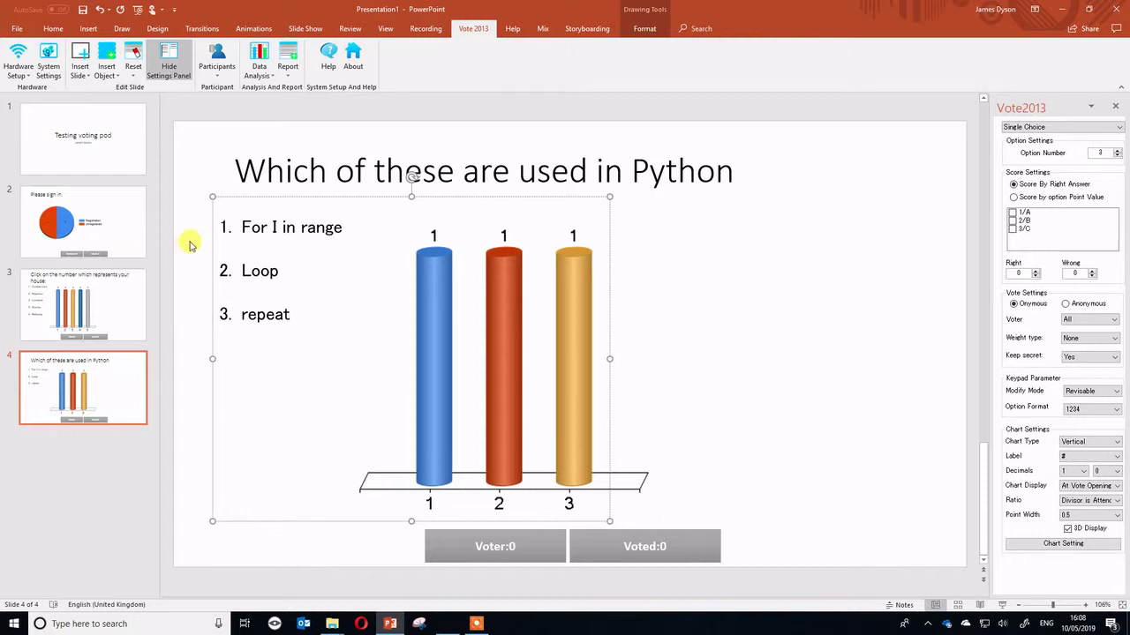
Tick option 1/A (For I in range) as the correct answer in Score Settings.
left_click(1013, 213)
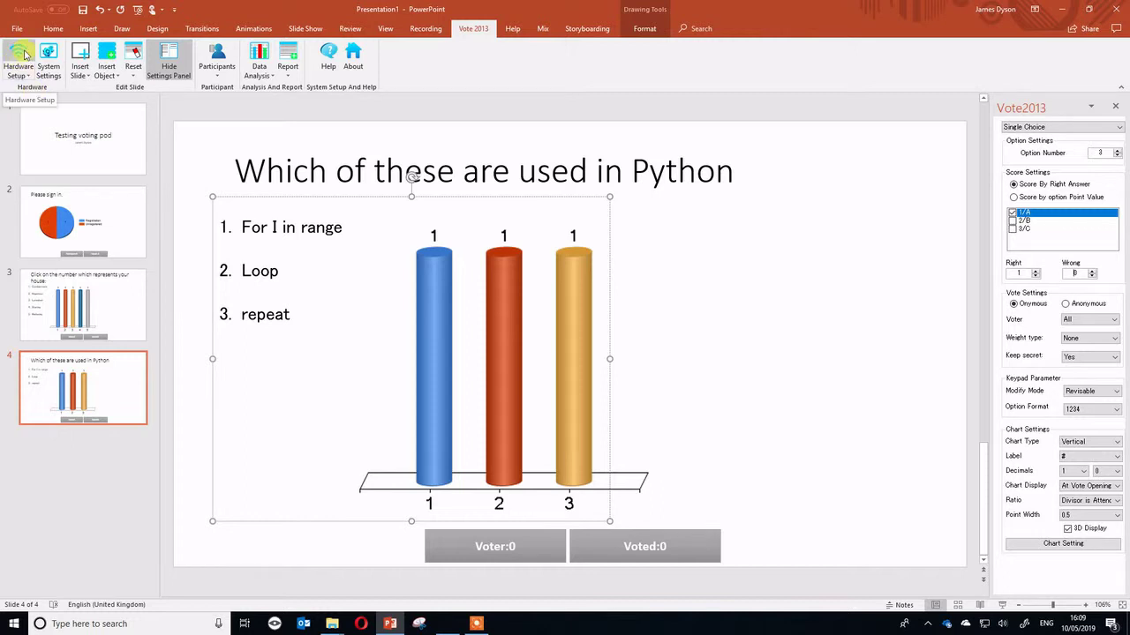
Start the slide show from the Slide Show tab, opening on the sign-in slide.
left_click(310, 30)
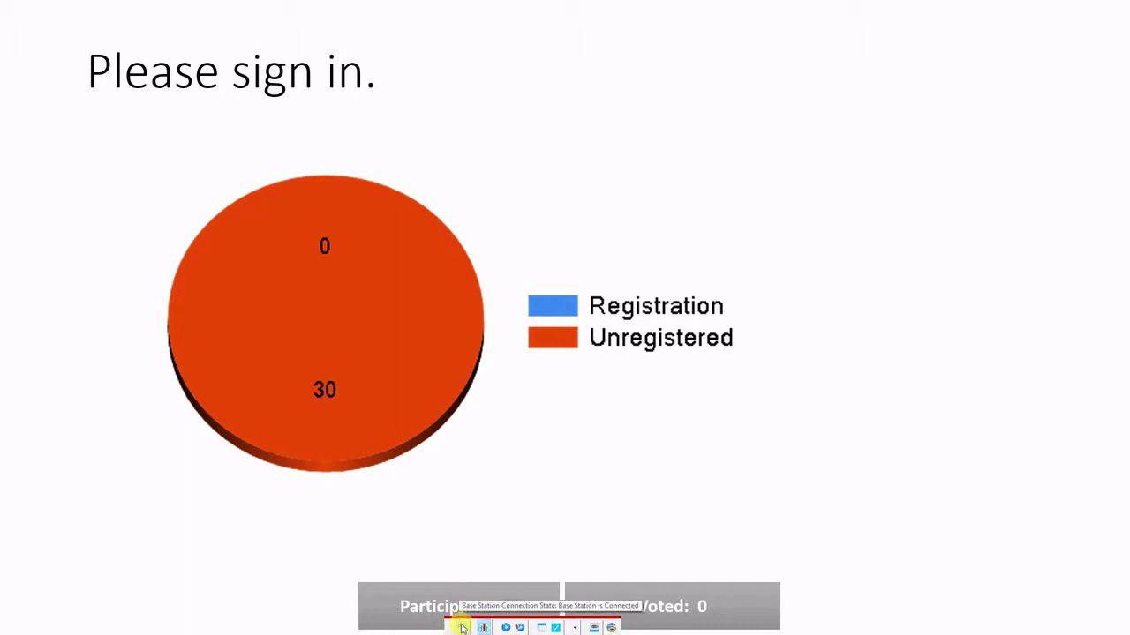
Toggle the sign-in chart off and back on, then start collecting keypad sign-ins.
left_click(483, 627)
left_click(483, 628)
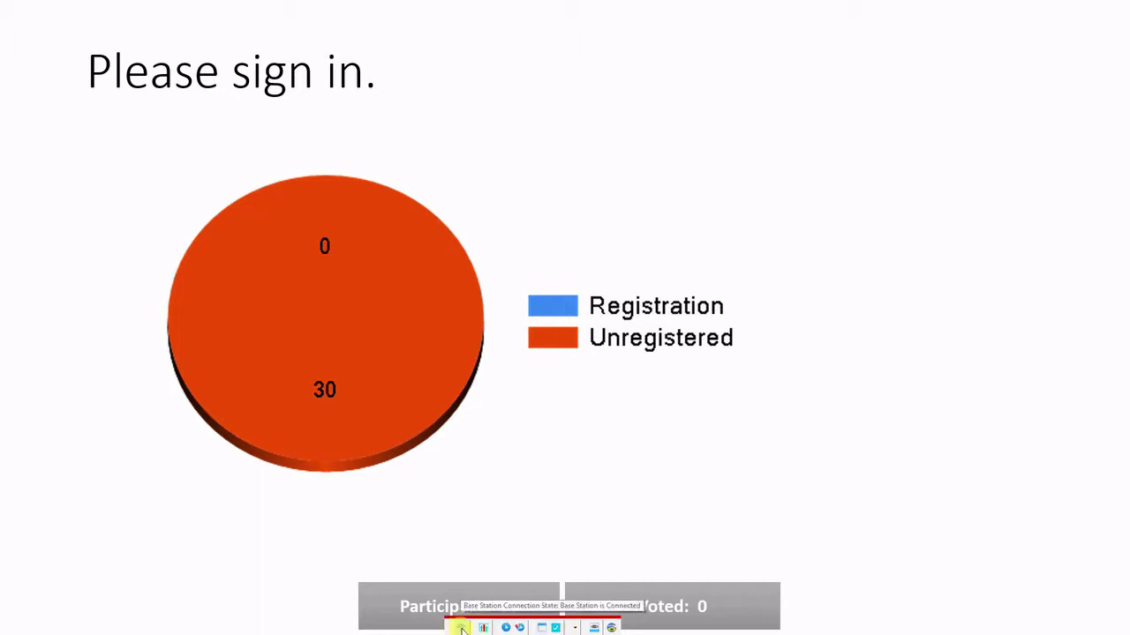
left_click(505, 627)
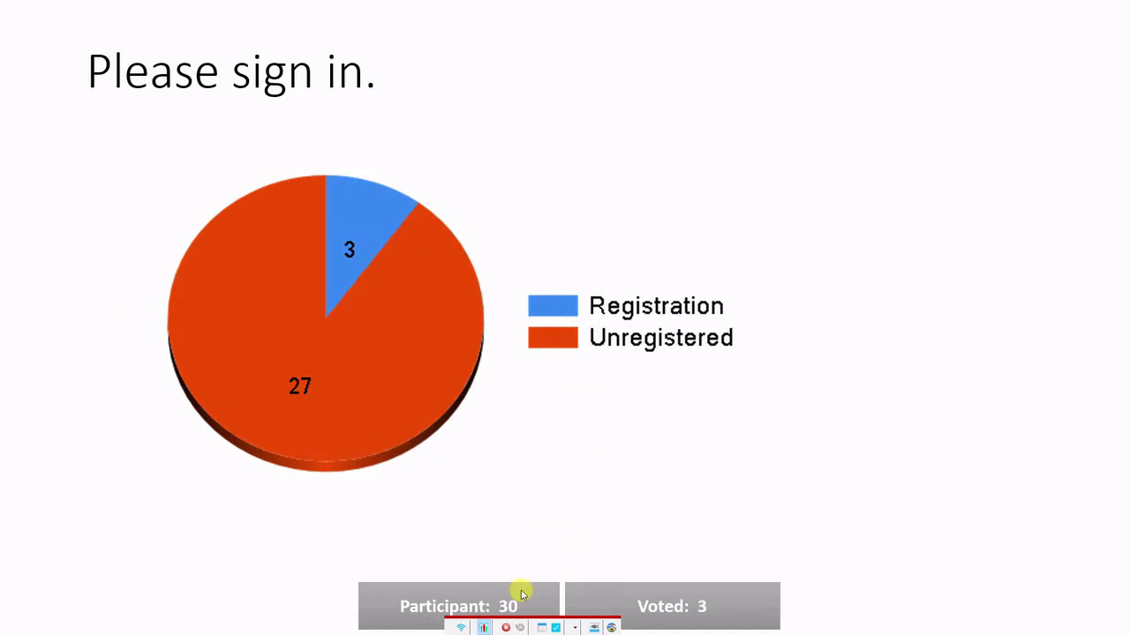
Move to the house question slide and start collecting house votes from the keypads.
left_click(555, 411)
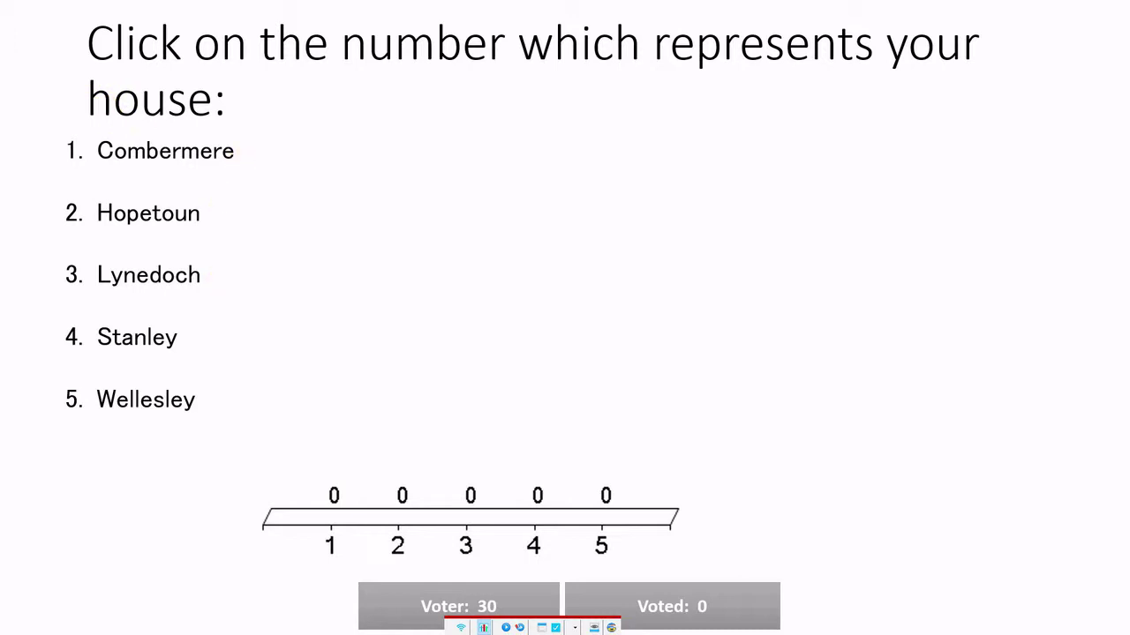
left_click(500, 628)
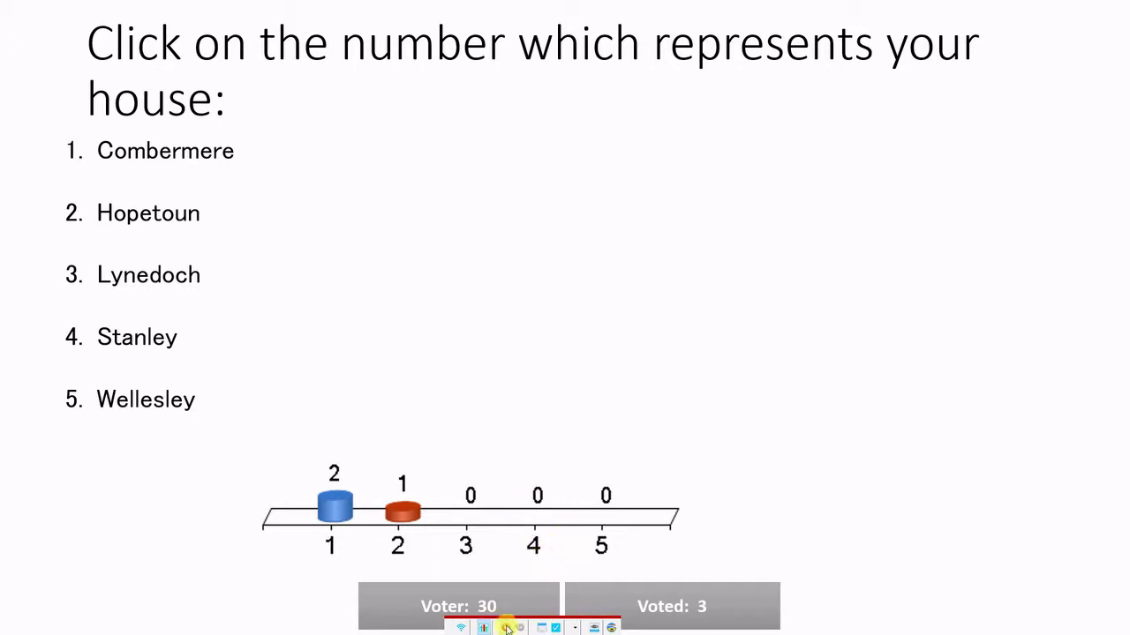
Advance the slideshow to the 'Which of these are used in Python' question.
left_click(504, 398)
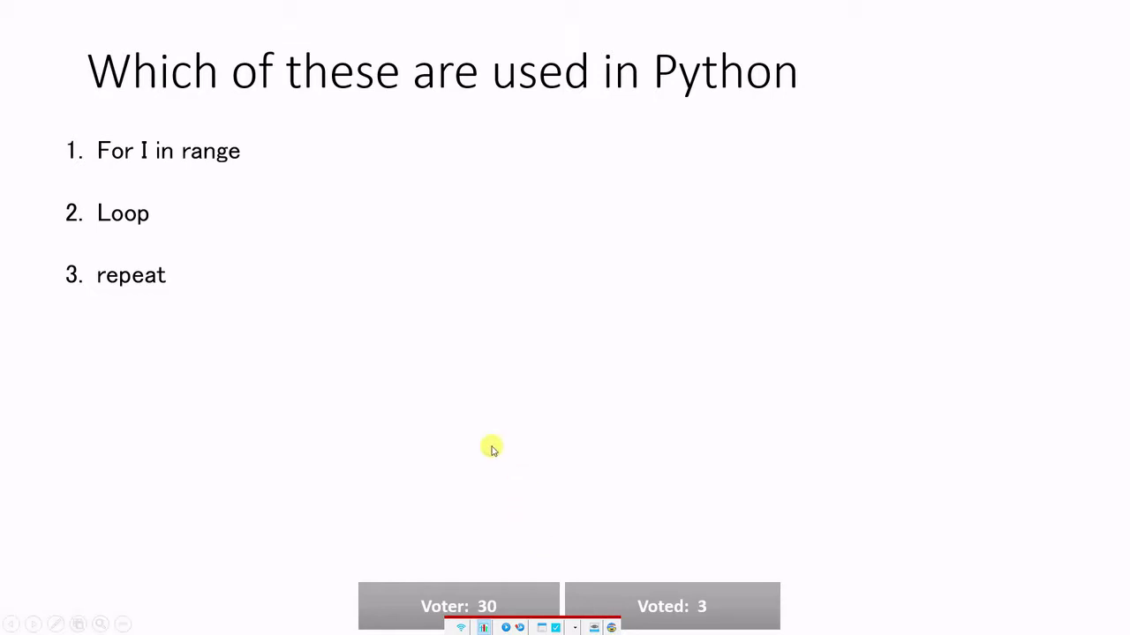
Exit the slideshow and display the Team Leaderboard from Data Analysis.
key("Escape")
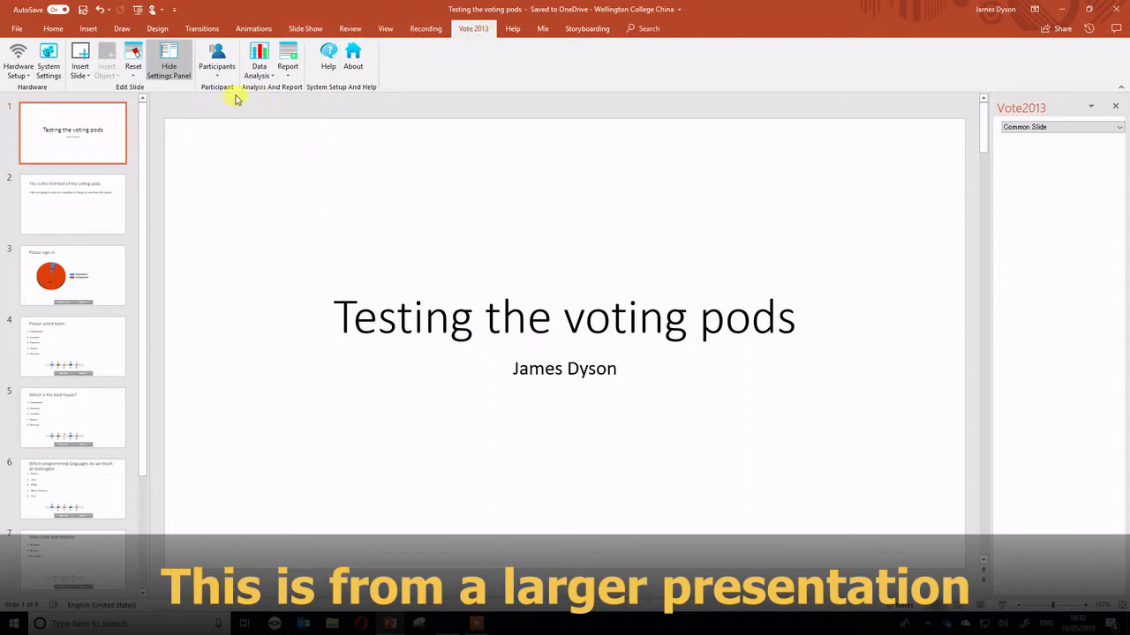
left_click(262, 74)
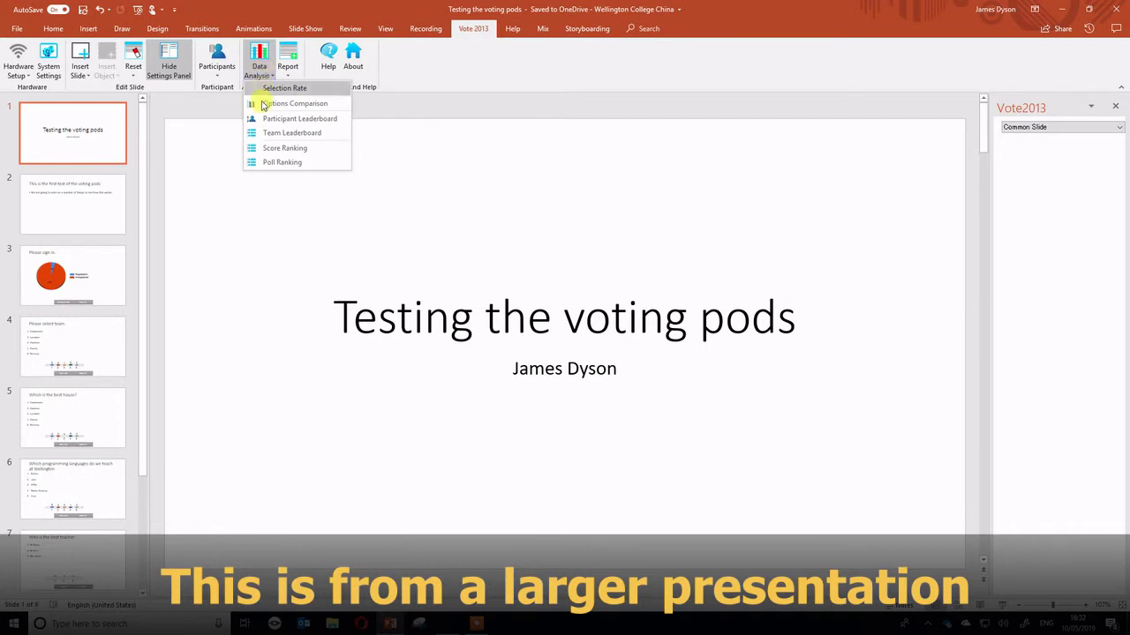
left_click(274, 134)
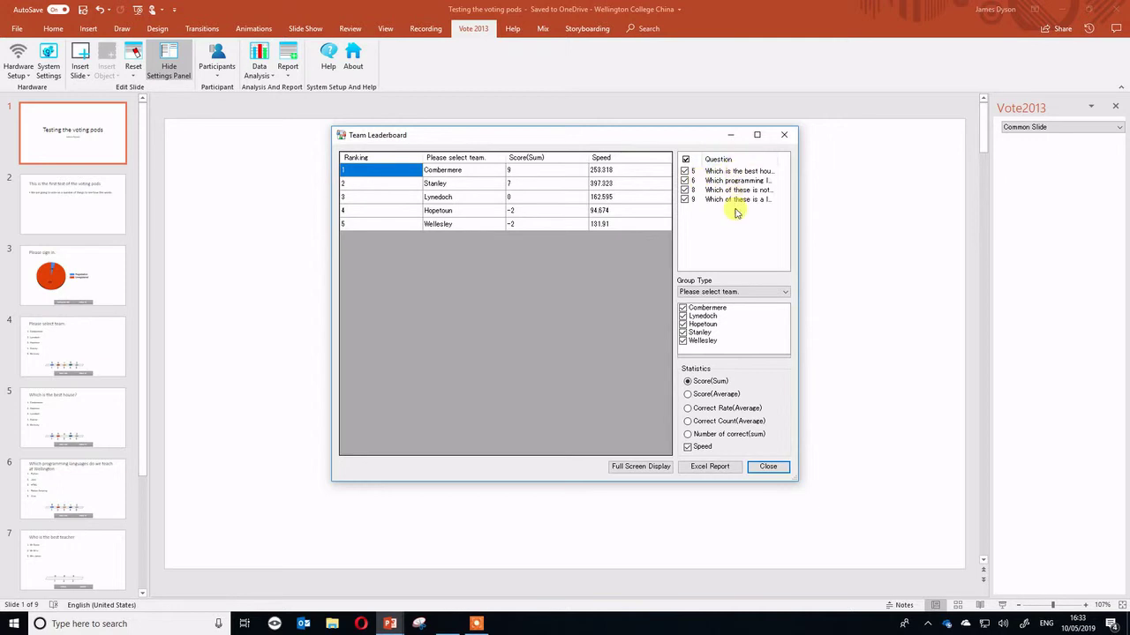
Export the team leaderboard as an Excel report named 'test'.
left_click(722, 468)
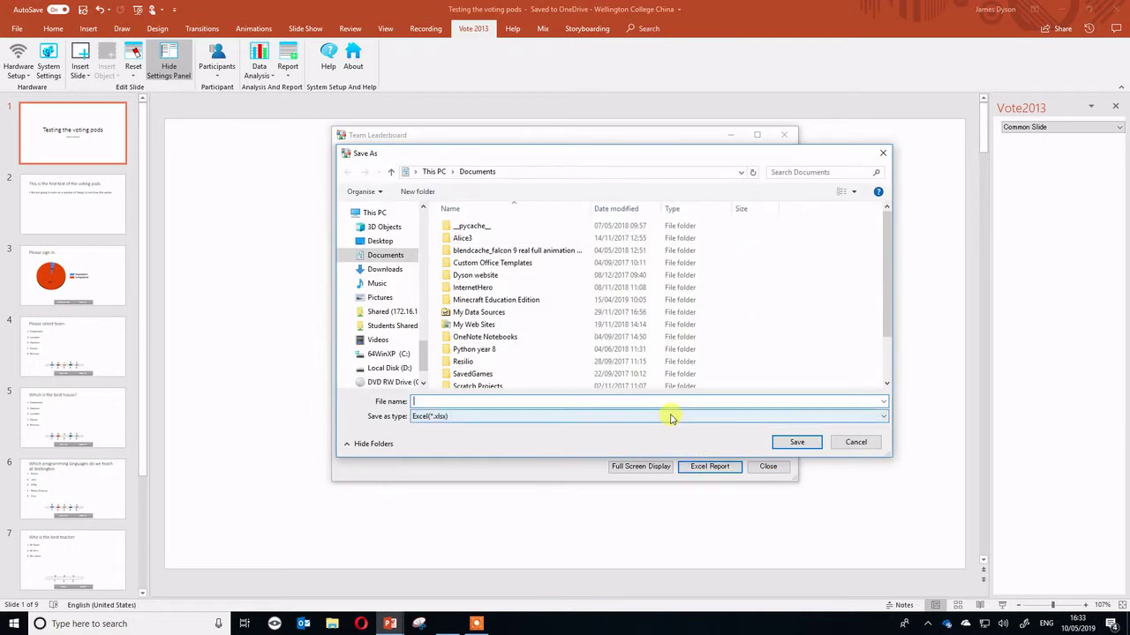
type("test")
key("Return")
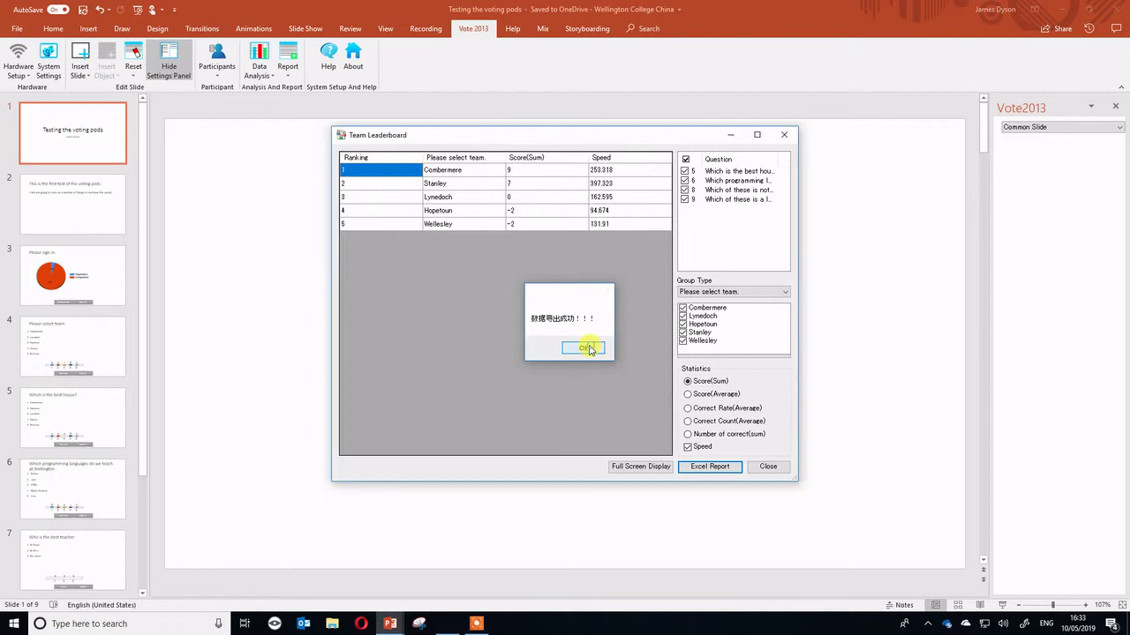
left_click(587, 349)
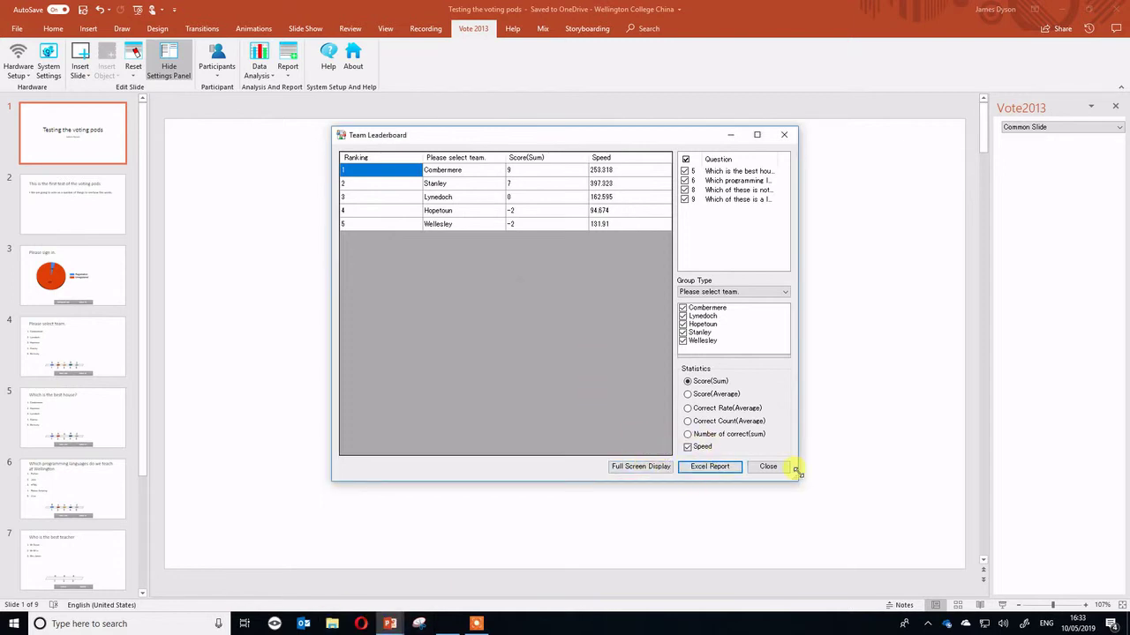
left_click(477, 624)
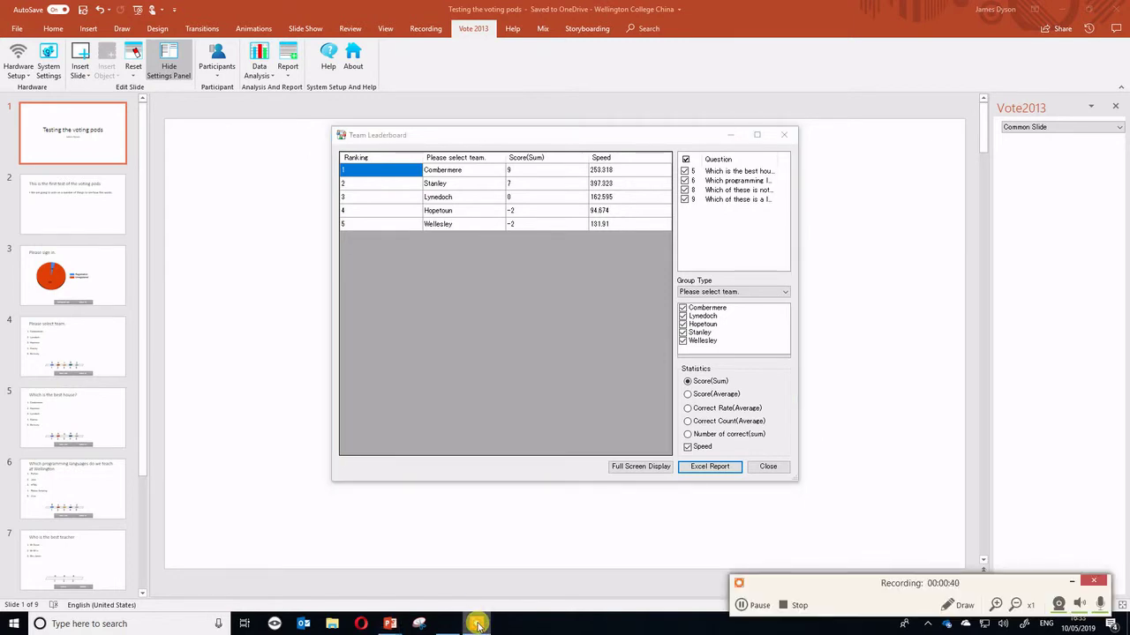
Open the 'test' workbook from File Explorer and widen column B to show full team names.
key("super+e")
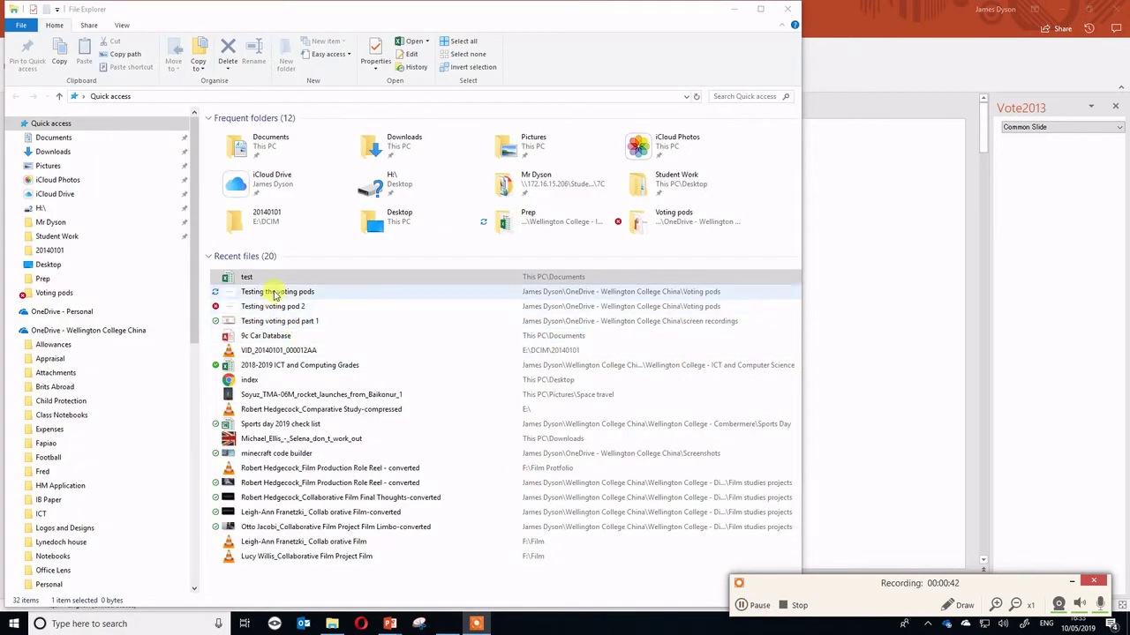
left_click(228, 283)
double_click(246, 279)
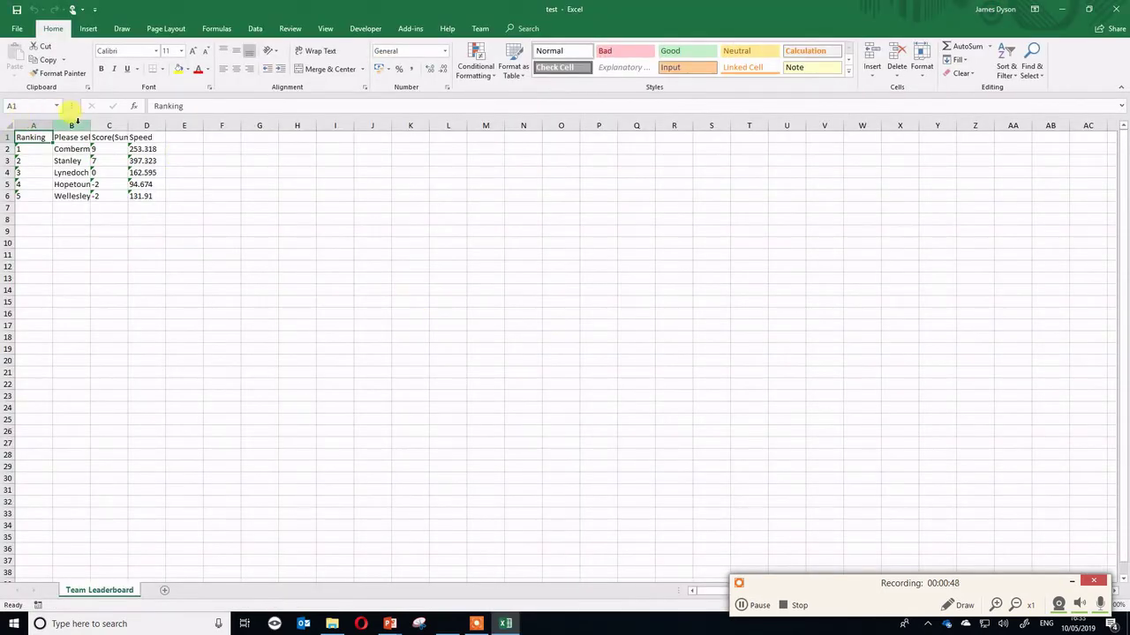
left_click(80, 123)
left_click_drag(90, 126, 118, 132)
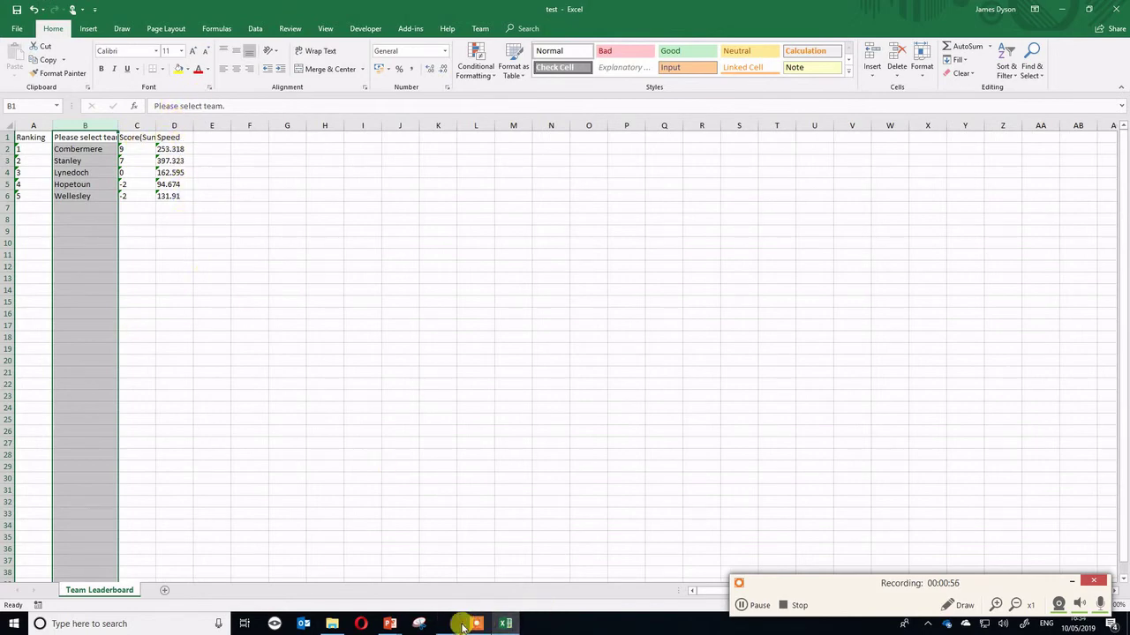
left_click(505, 624)
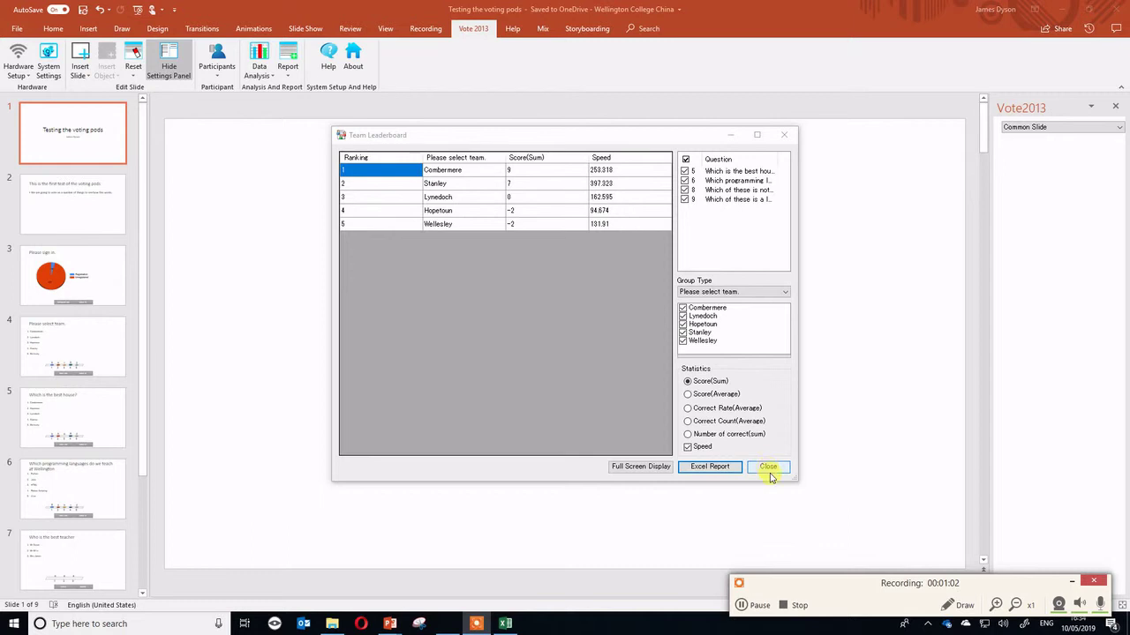
Close the team leaderboard, then review and close the Score Ranking and Participant Leaderboard.
left_click(768, 468)
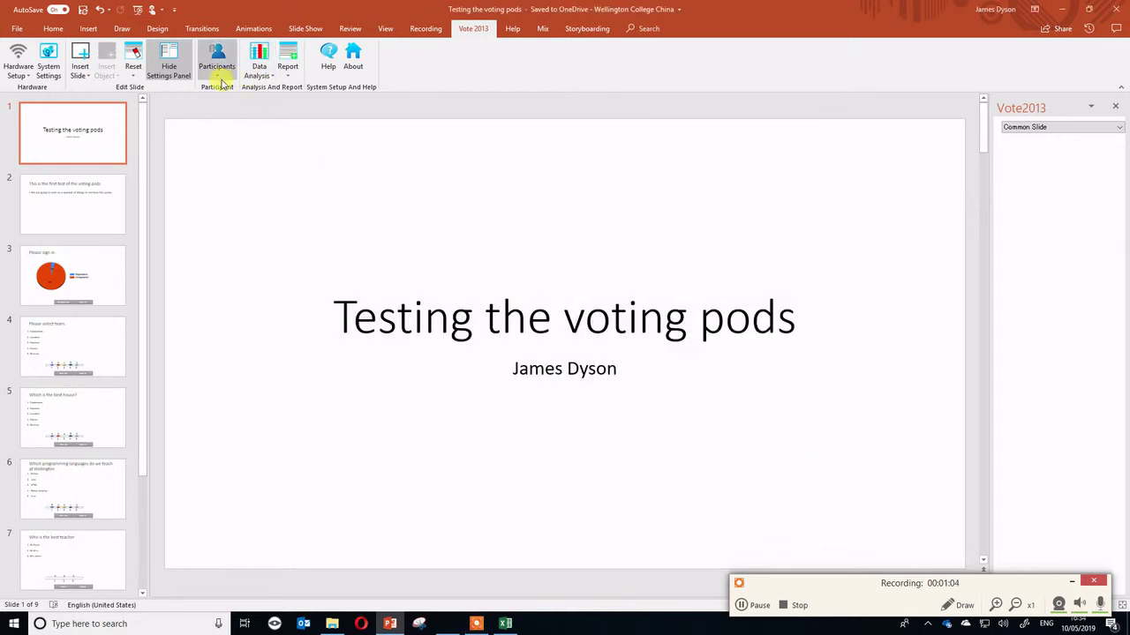
left_click(259, 66)
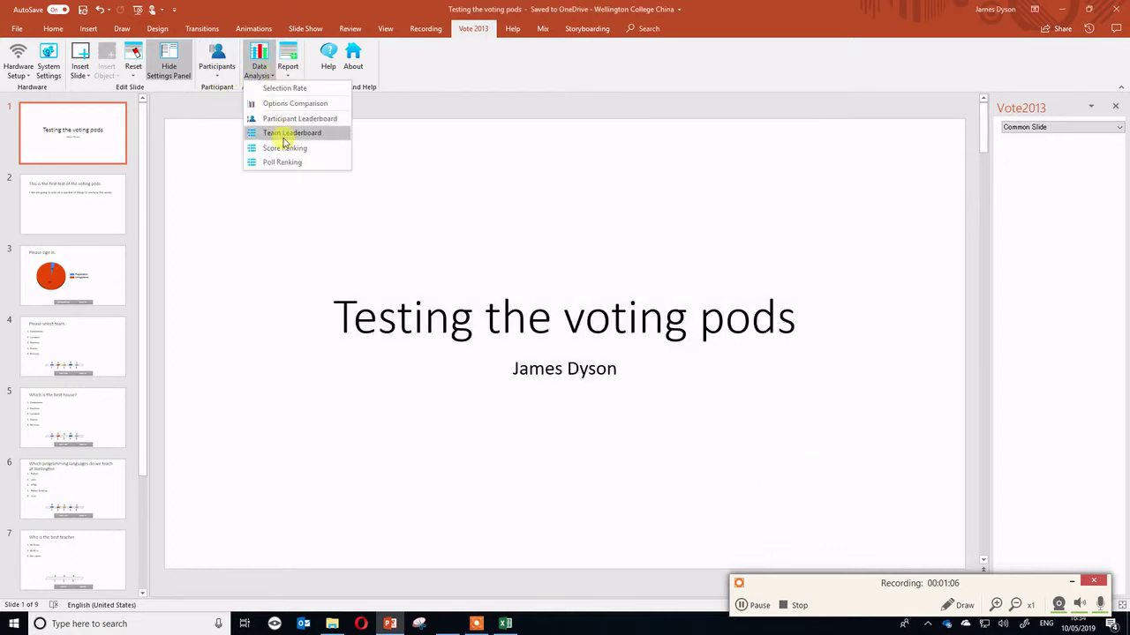
left_click(283, 147)
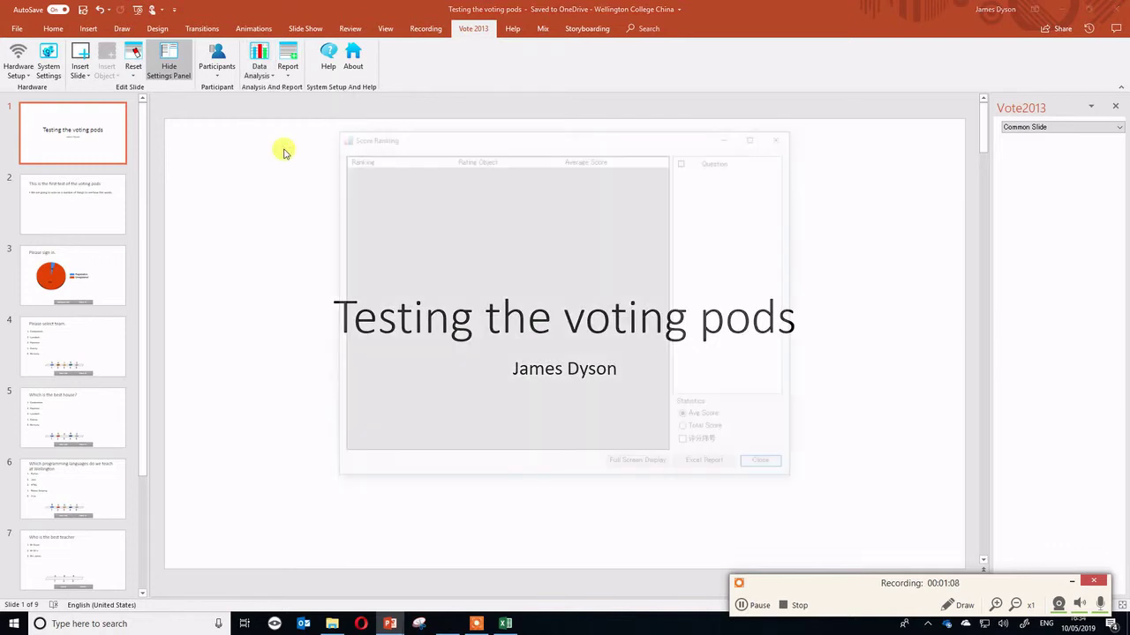
left_click(768, 467)
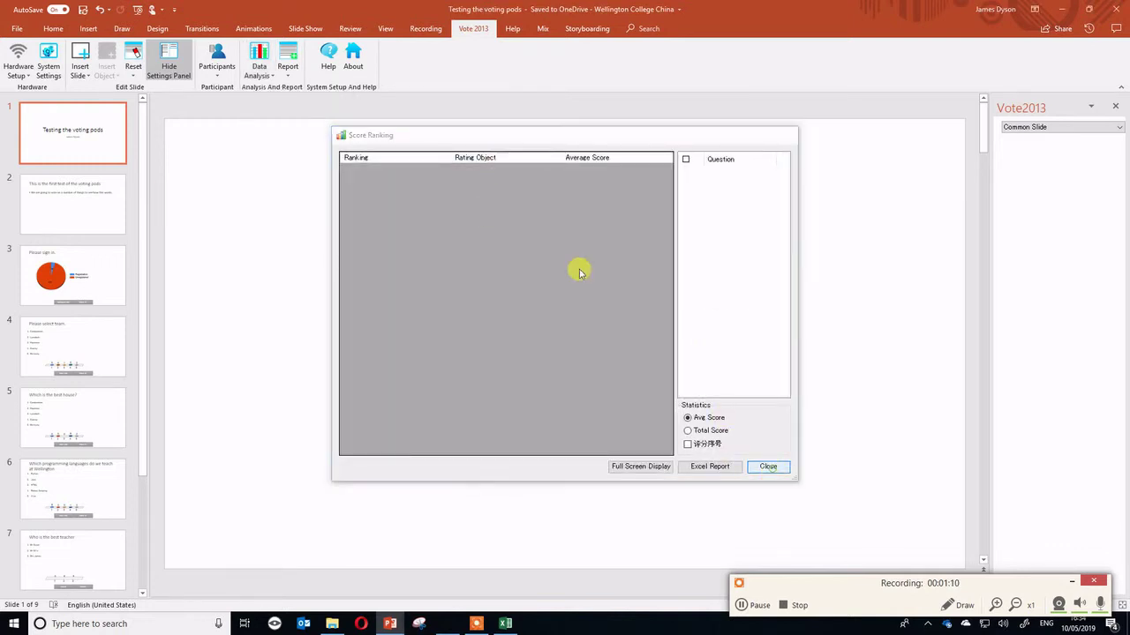
left_click(259, 66)
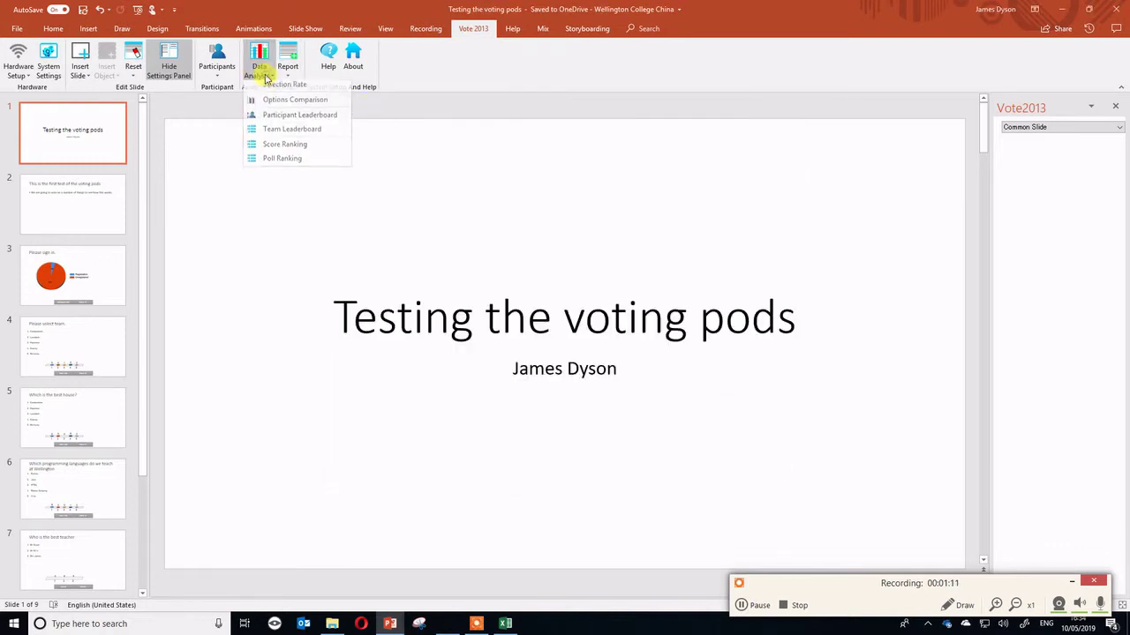
left_click(295, 118)
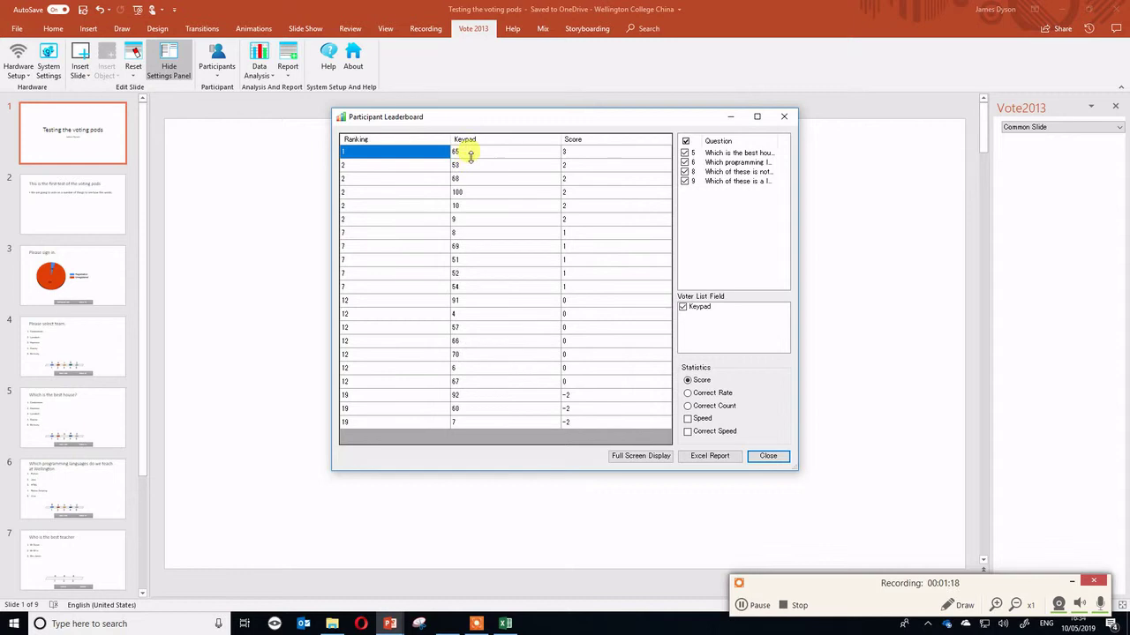
left_click(779, 119)
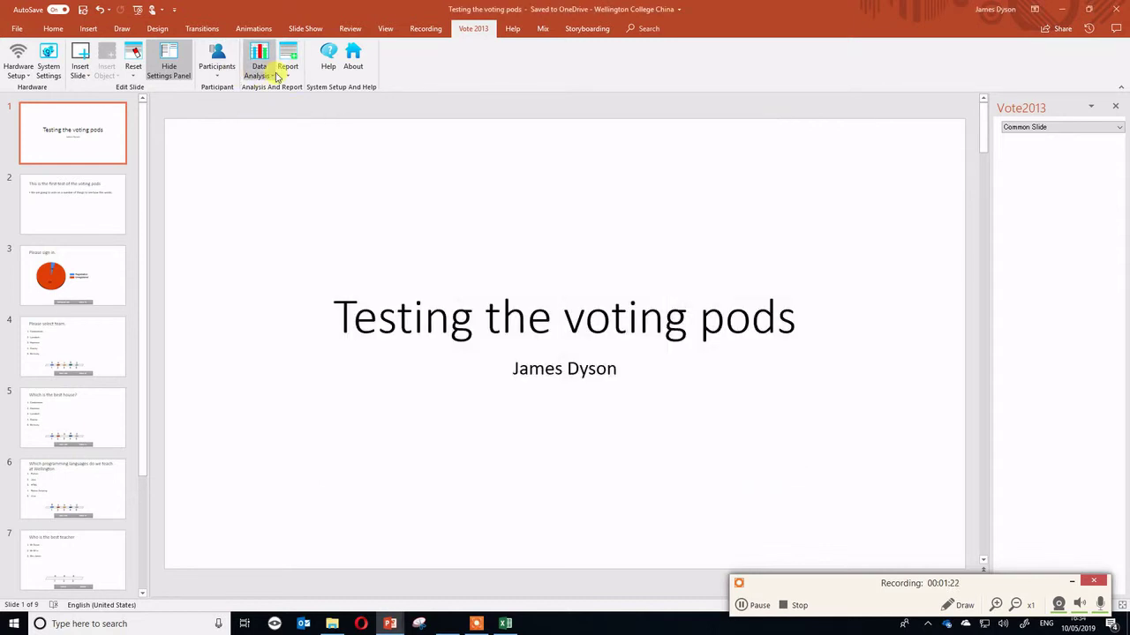
View the Results by Participant report and close it.
left_click(278, 77)
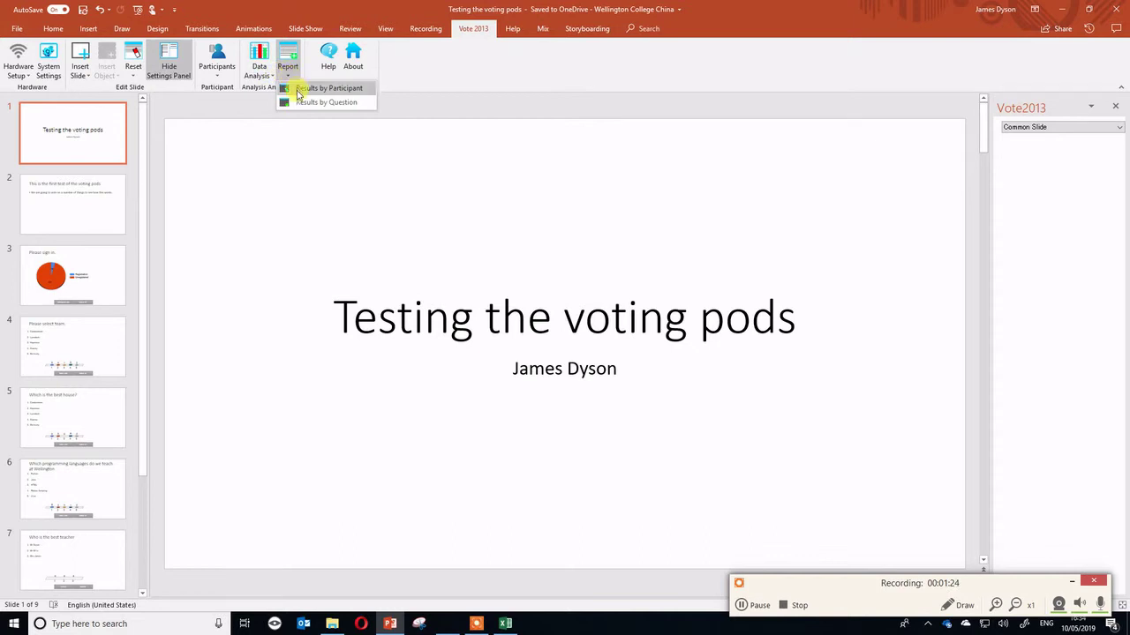
left_click(294, 88)
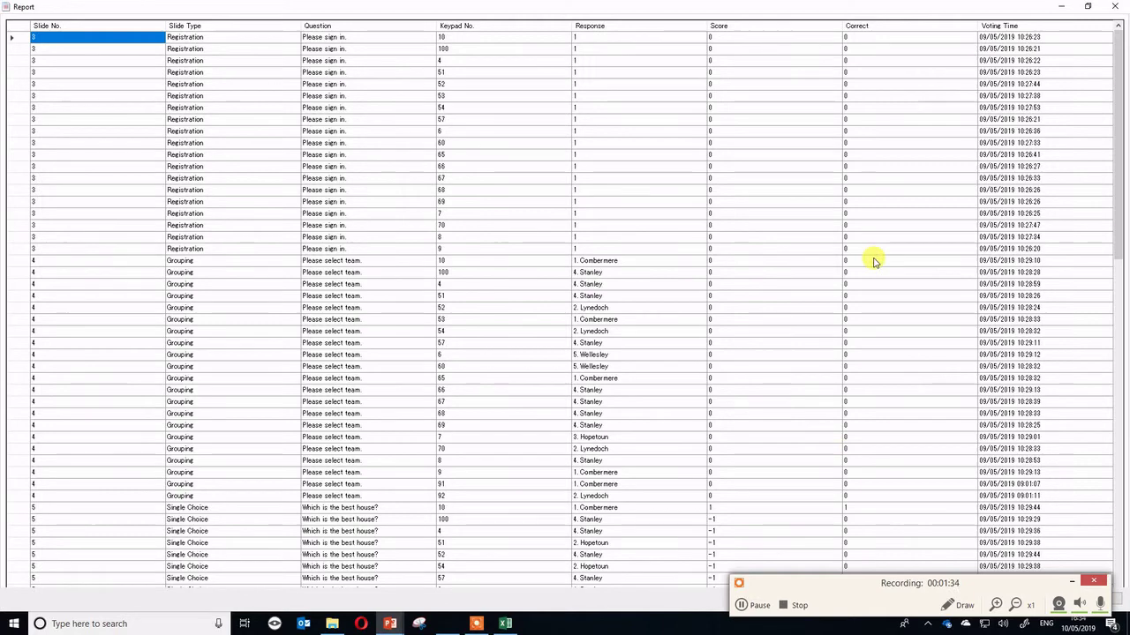
left_click(1114, 7)
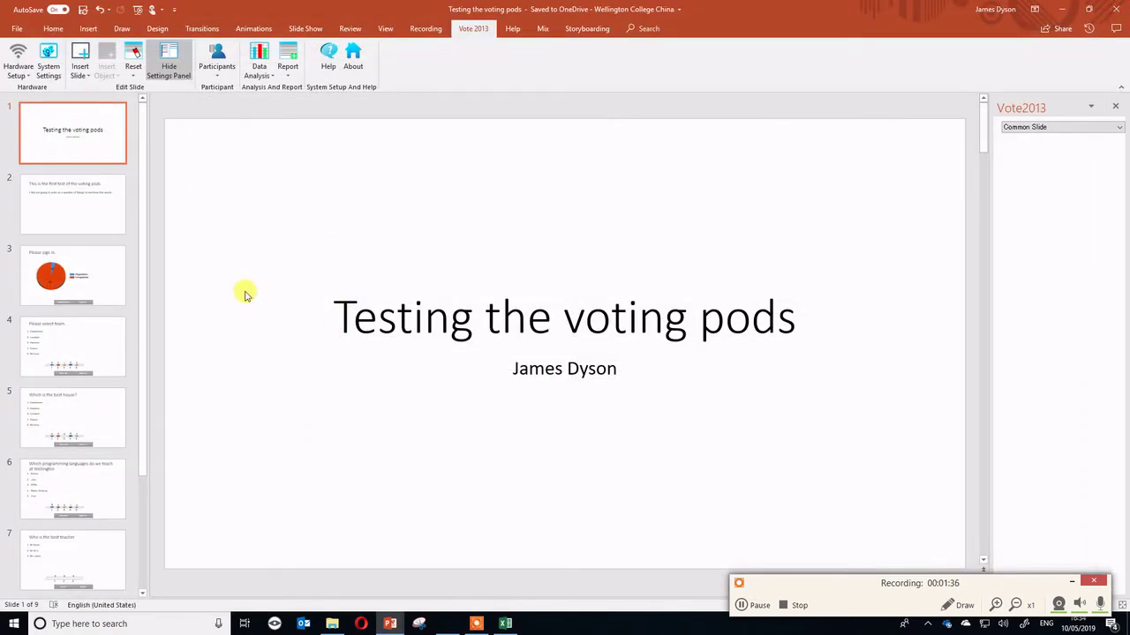
Go through slide 3 to slide 4, 'Please select team.', with its vote chart.
left_click(757, 607)
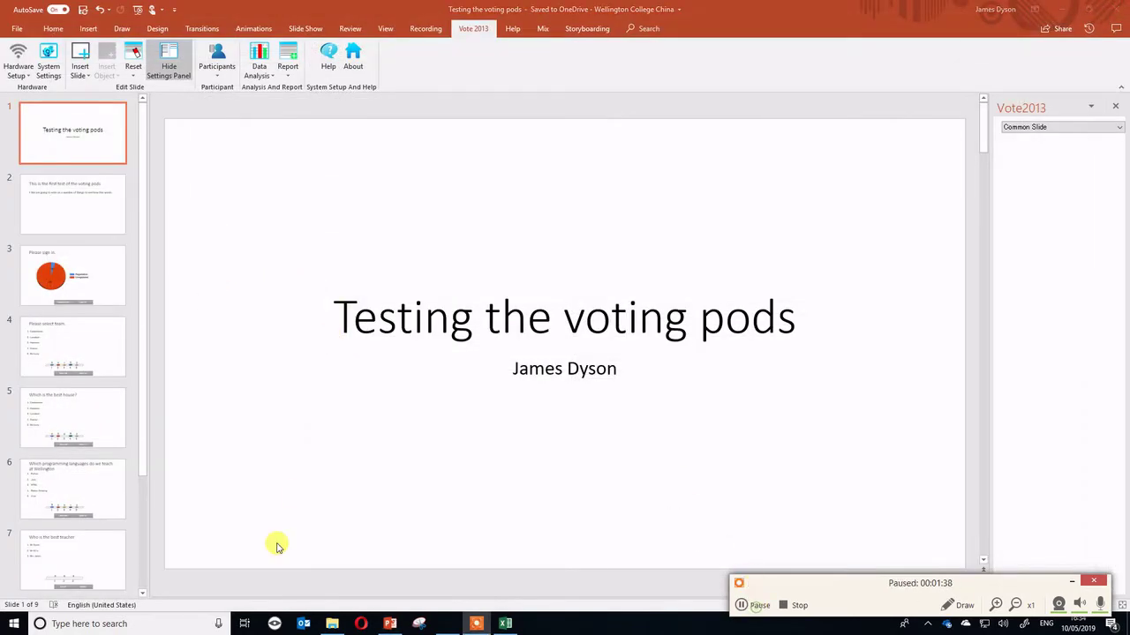
left_click(91, 277)
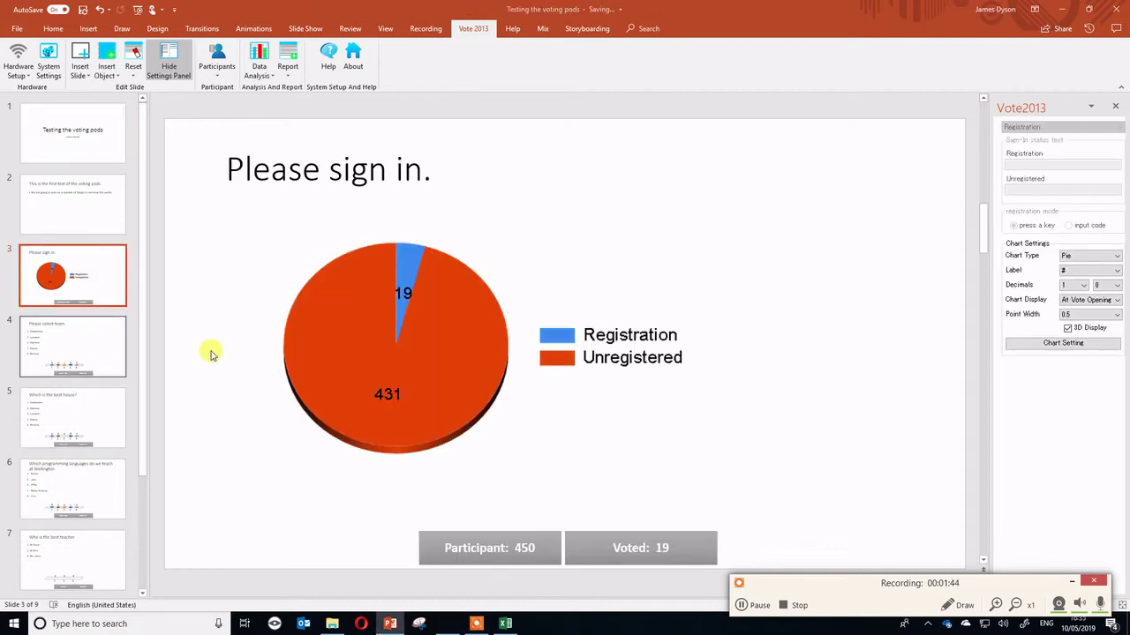
left_click(64, 366)
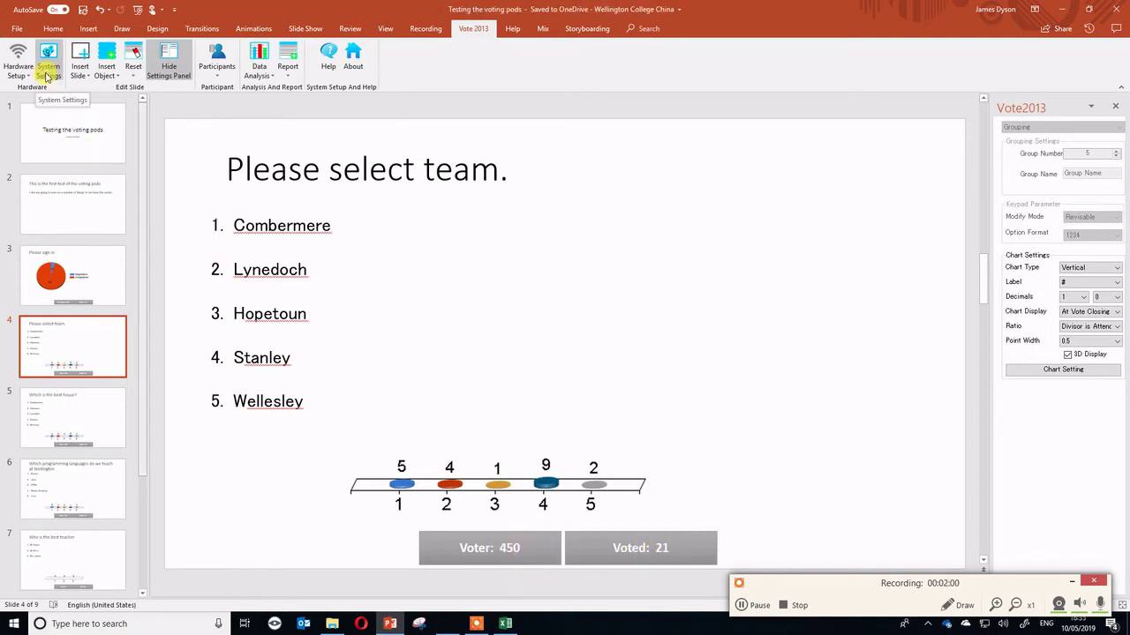
left_click(17, 71)
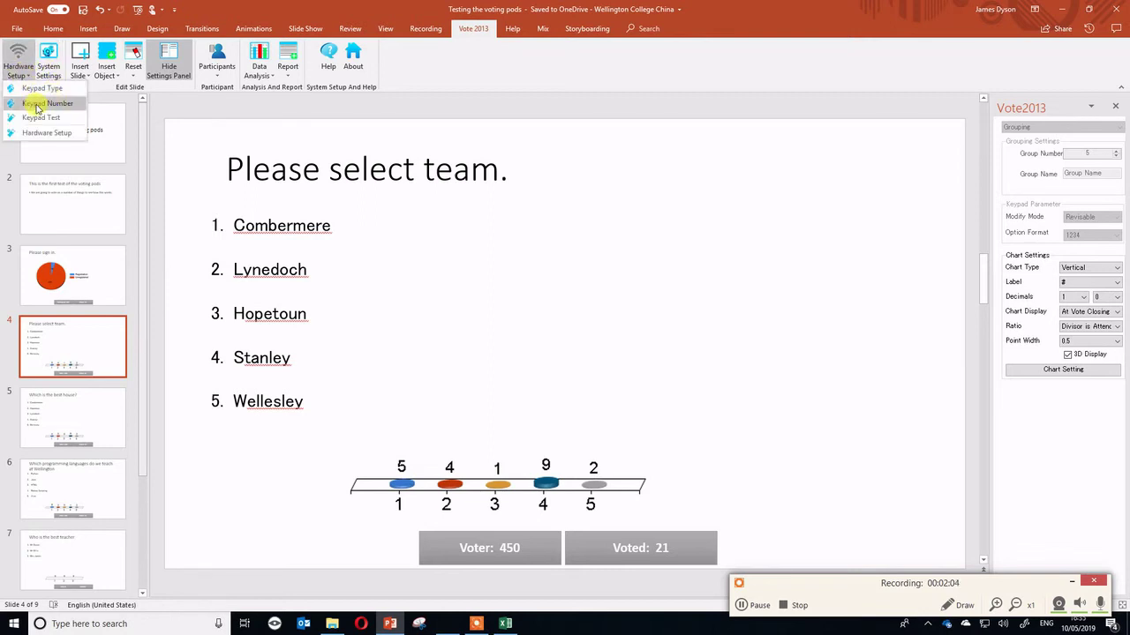
left_click(37, 104)
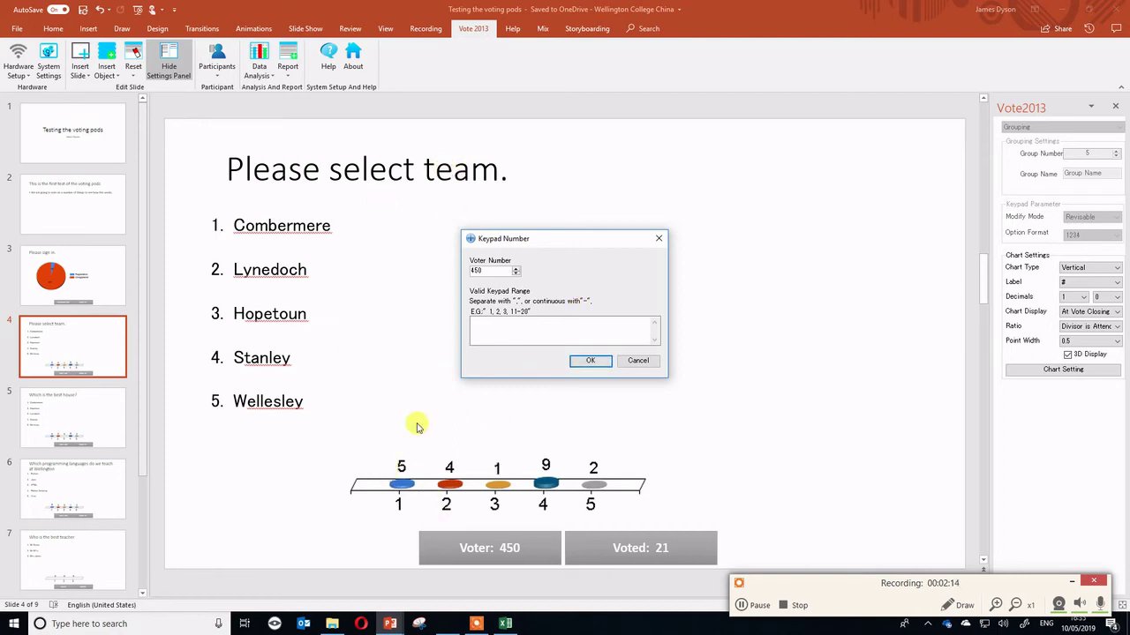
left_click(639, 362)
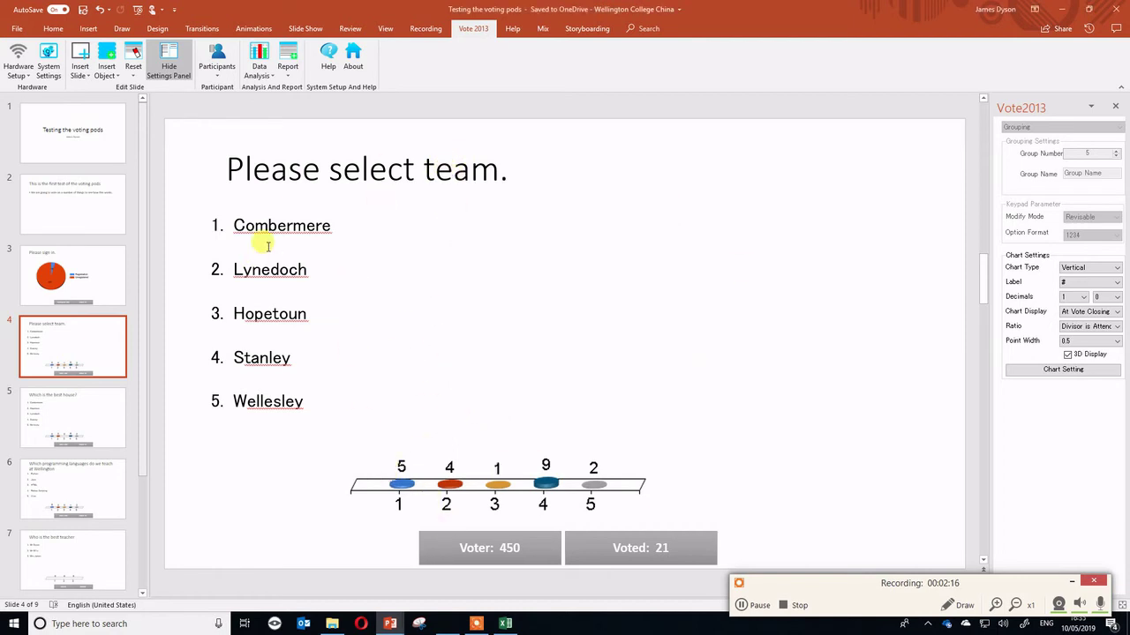
left_click(740, 609)
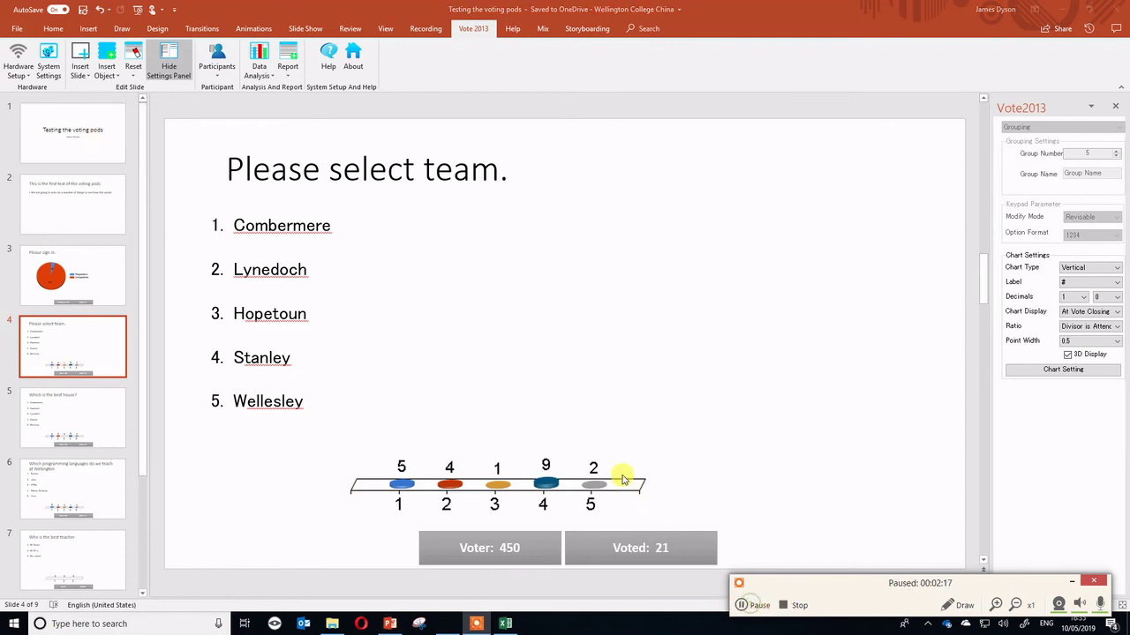